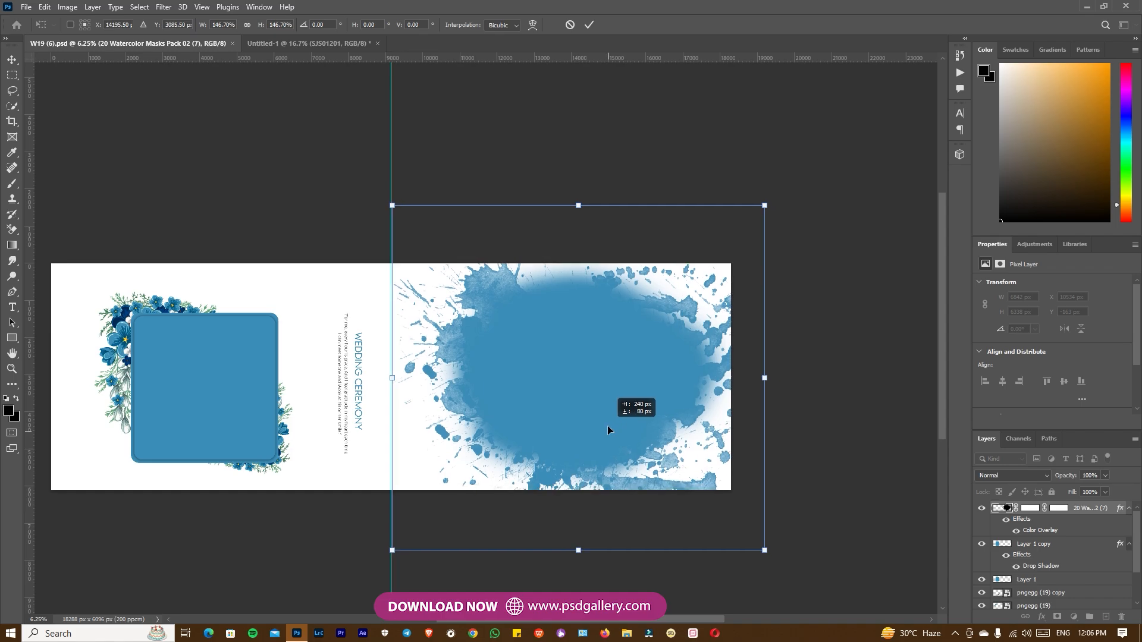
# Confirm the watercolor mask's placement and paint its blank upper, right and lower areas solid with the sampled blue.
pyautogui.press('Return')
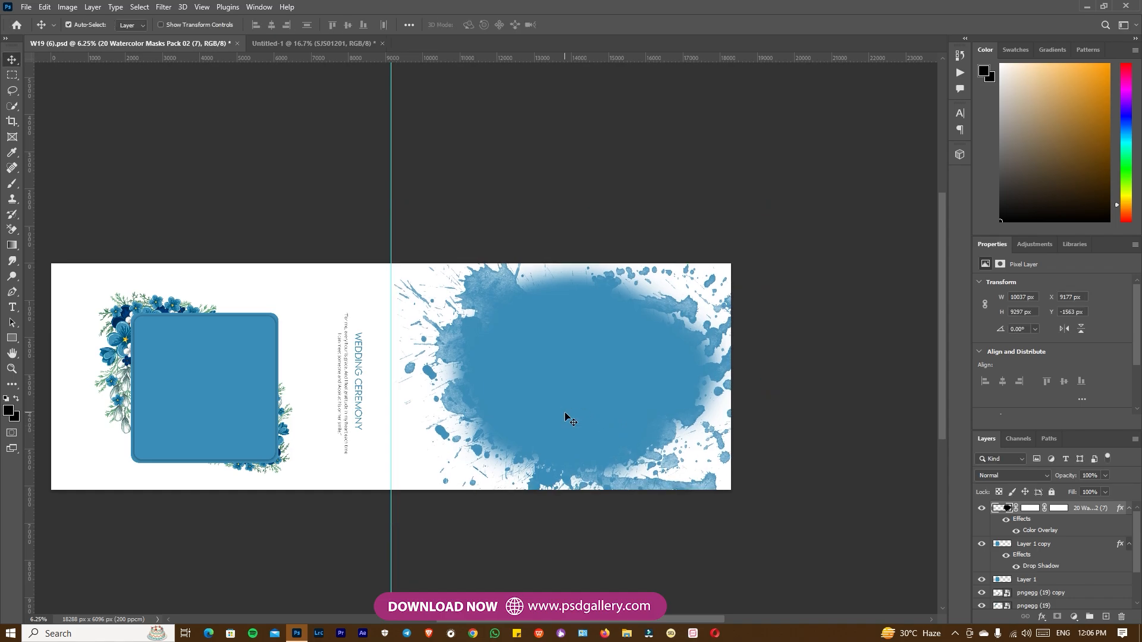
pyautogui.press('i')
pyautogui.click(622, 386)
pyautogui.press('b')
pyautogui.moveTo(684, 446)
pyautogui.mouseDown()
pyautogui.moveTo(695, 467)
pyautogui.moveTo(621, 471)
pyautogui.moveTo(609, 461)
pyautogui.moveTo(599, 478)
pyautogui.moveTo(724, 405)
pyautogui.moveTo(696, 284)
pyautogui.moveTo(521, 278)
pyautogui.moveTo(598, 292)
pyautogui.moveTo(606, 317)
pyautogui.moveTo(716, 256)
pyautogui.mouseUp()
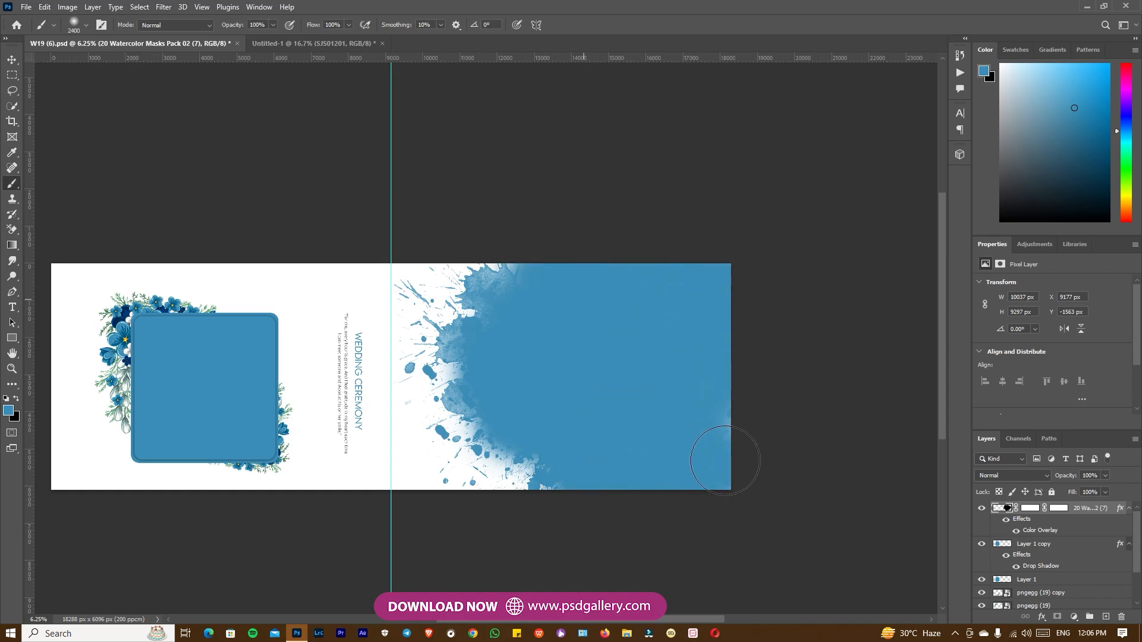
pyautogui.moveTo(510, 222)
pyautogui.mouseDown()
pyautogui.moveTo(489, 367)
pyautogui.moveTo(497, 329)
pyautogui.moveTo(533, 348)
pyautogui.moveTo(582, 432)
pyautogui.moveTo(647, 354)
pyautogui.moveTo(703, 441)
pyautogui.mouseUp()
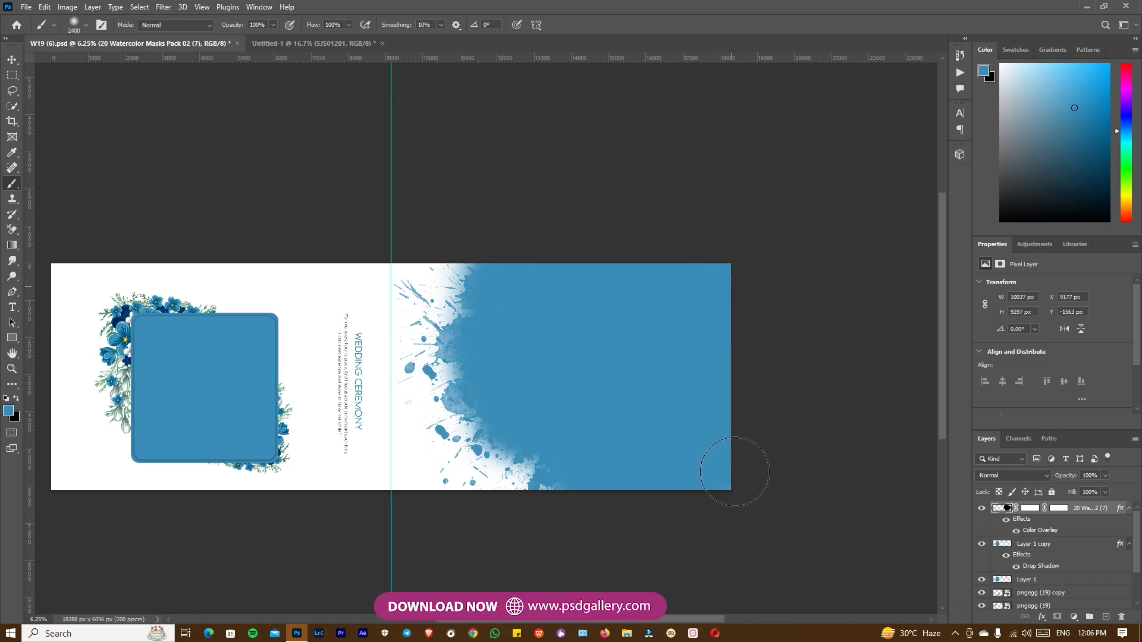
# Move the 20 Watercolor Masks Pack 02 (7) layer left so its splashes cross the vertical guide.
pyautogui.press('v')
pyautogui.rightClick(597, 352)
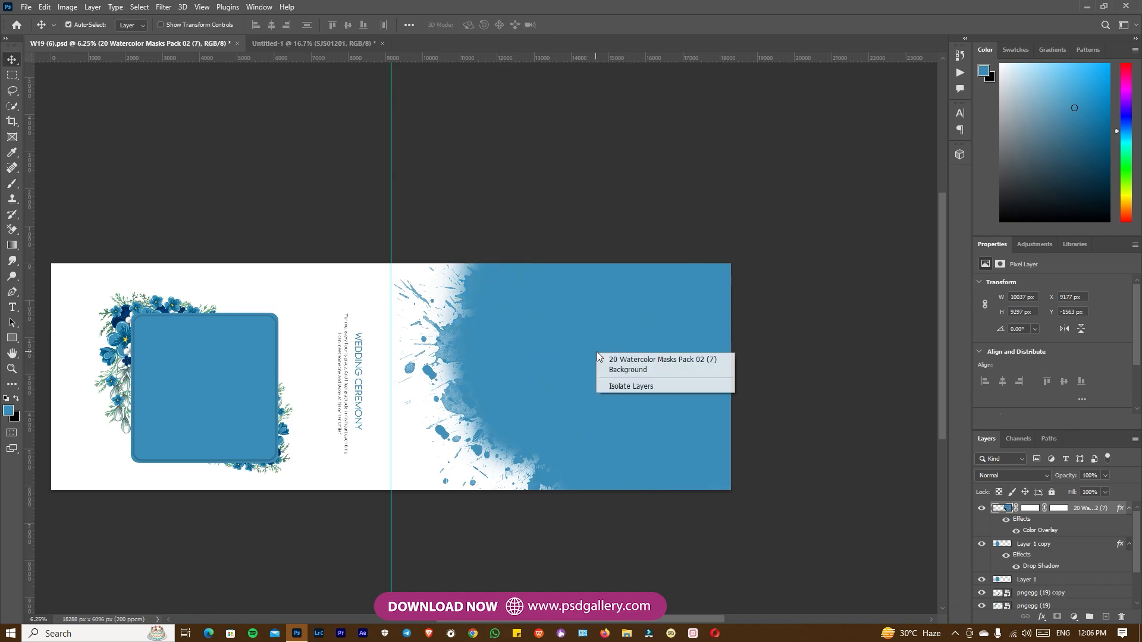
pyautogui.click(654, 358)
pyautogui.moveTo(665, 404); pyautogui.dragTo(623, 387)
pyautogui.rightClick(620, 383)
pyautogui.click(617, 386)
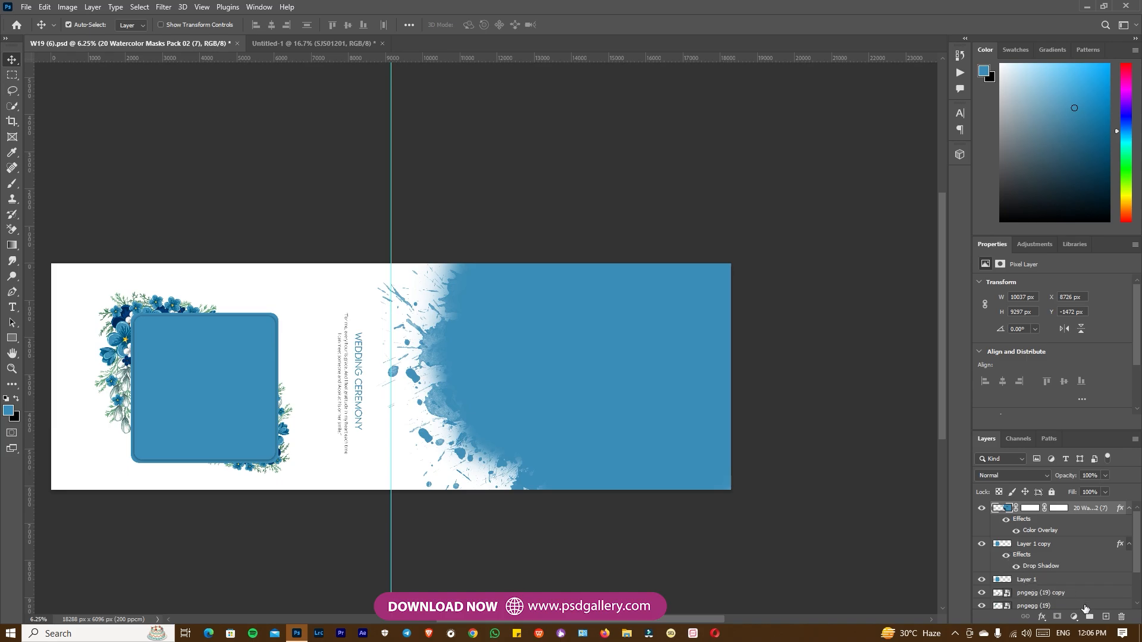
# Add a new layer and merge the watercolor mask layer with it into Layer 2, flattening the color overlay.
pyautogui.click(1106, 618)
pyautogui.keyDown('shift'); pyautogui.click(1080, 526); pyautogui.keyUp('shift')
pyautogui.rightClick(1068, 507)
pyautogui.click(948, 471)
pyautogui.rightClick(645, 383)
pyautogui.click(661, 390)
# Bring the S01 couple photo from Untitled-1 into W19 (6).psd and place it over the blue splash.
pyautogui.click(187, 43)
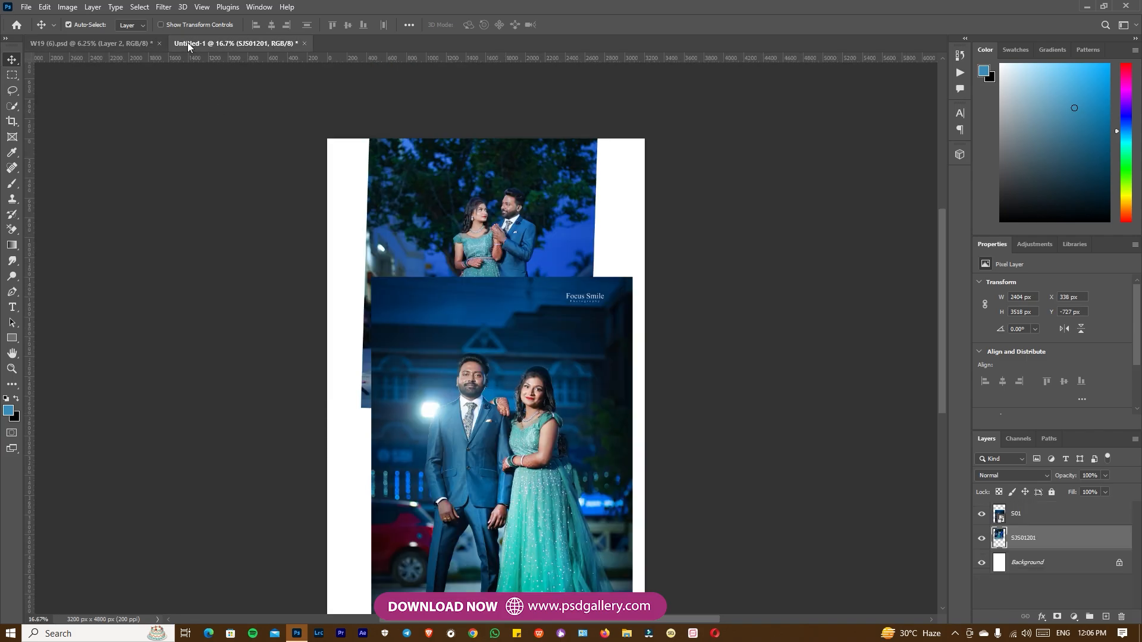
pyautogui.rightClick(482, 204)
pyautogui.rightClick(466, 347)
pyautogui.click(486, 355)
pyautogui.moveTo(488, 350); pyautogui.dragTo(536, 364)
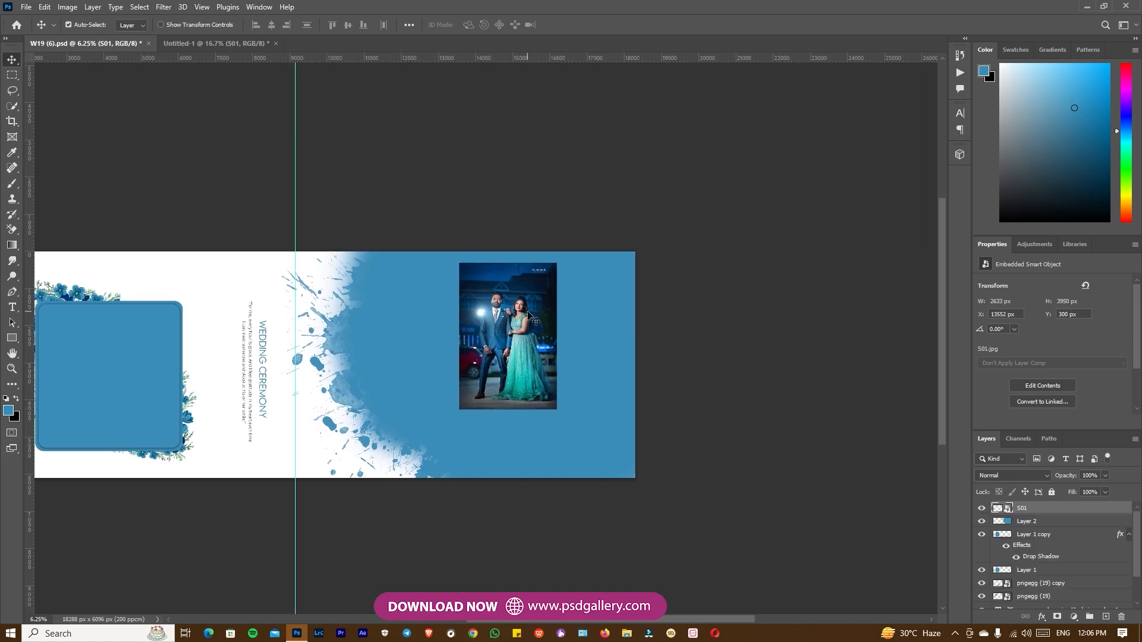
pyautogui.moveTo(537, 280); pyautogui.dragTo(524, 395)
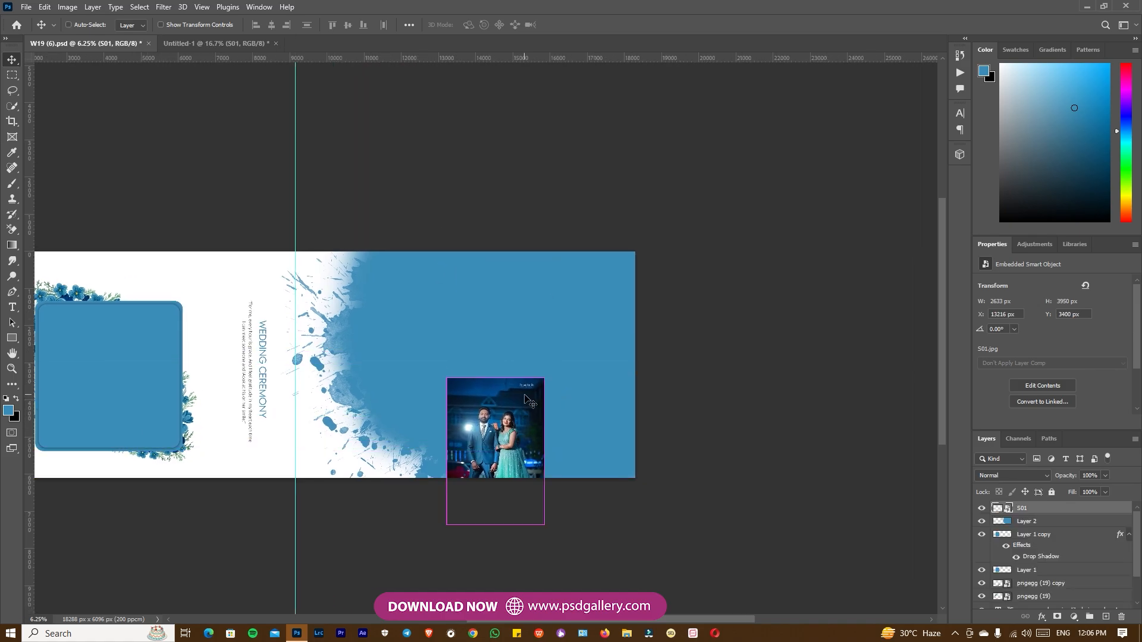
# Enlarge the S01 photo over the blue splash and clip it to Layer 2.
pyautogui.hotkey('ctrl', 't')
pyautogui.moveTo(544, 380); pyautogui.dragTo(786, 263)
pyautogui.moveTo(548, 370); pyautogui.dragTo(543, 372)
pyautogui.press('Return')
pyautogui.hotkey('ctrl', 'alt', 'g')
# Resize and reposition the clipped S01 photo so the couple fills the splash's right side, tilted -1.44°.
pyautogui.moveTo(543, 391); pyautogui.dragTo(555, 380)
pyautogui.hotkey('ctrl', '+')
pyautogui.hotkey('ctrl', 't')
pyautogui.moveTo(747, 121); pyautogui.dragTo(668, 142)
pyautogui.moveTo(527, 346); pyautogui.dragTo(523, 326)
pyautogui.moveTo(712, 125); pyautogui.dragTo(700, 123)
pyautogui.moveTo(587, 296); pyautogui.dragTo(592, 289)
pyautogui.press('Return')
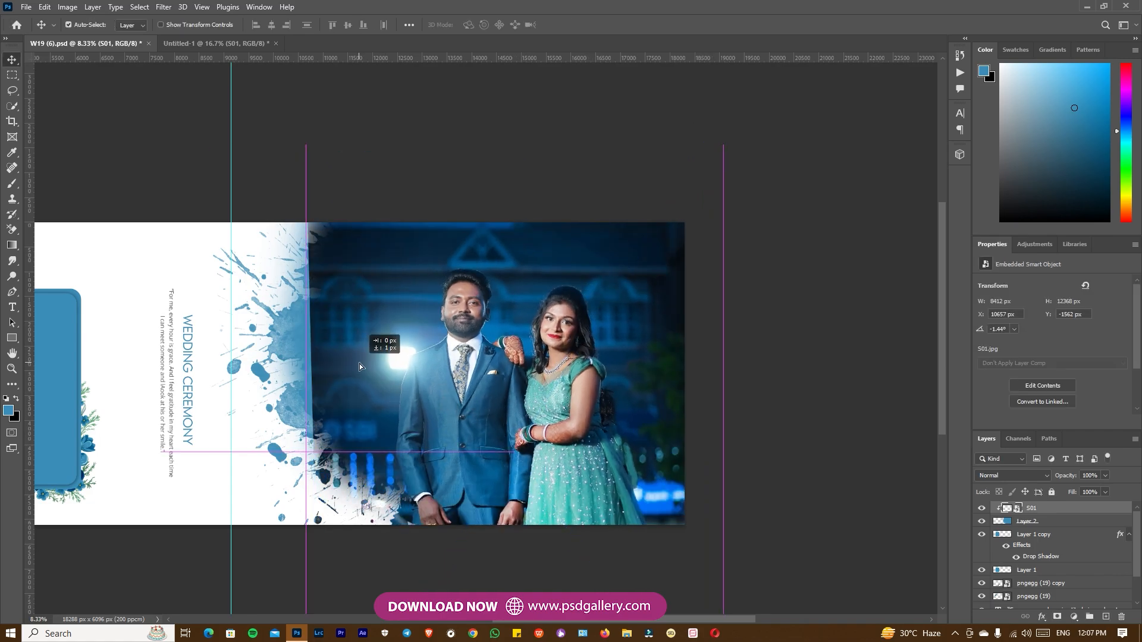
# Rasterize the S01 layer and stretch a selected strip of its left background leftward to cover the exposed blue splash.
pyautogui.rightClick(1063, 515)
pyautogui.click(946, 327)
pyautogui.press('m')
pyautogui.moveTo(92, 221); pyautogui.dragTo(387, 528)
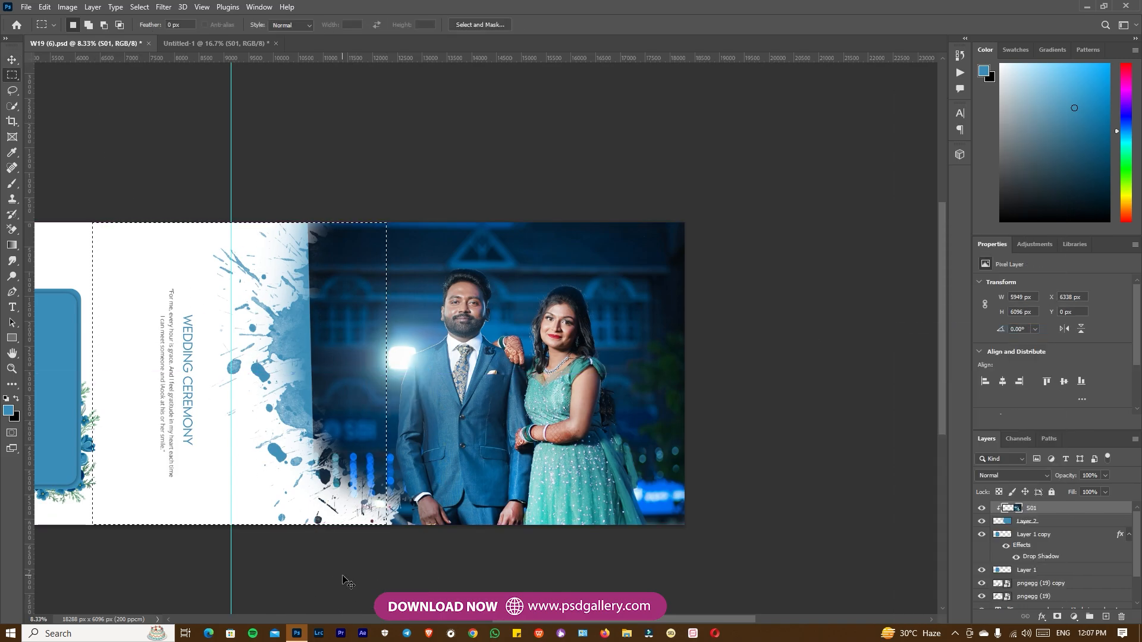
pyautogui.hotkey('ctrl', 't')
pyautogui.moveTo(94, 373); pyautogui.dragTo(61, 353)
pyautogui.press('Escape')
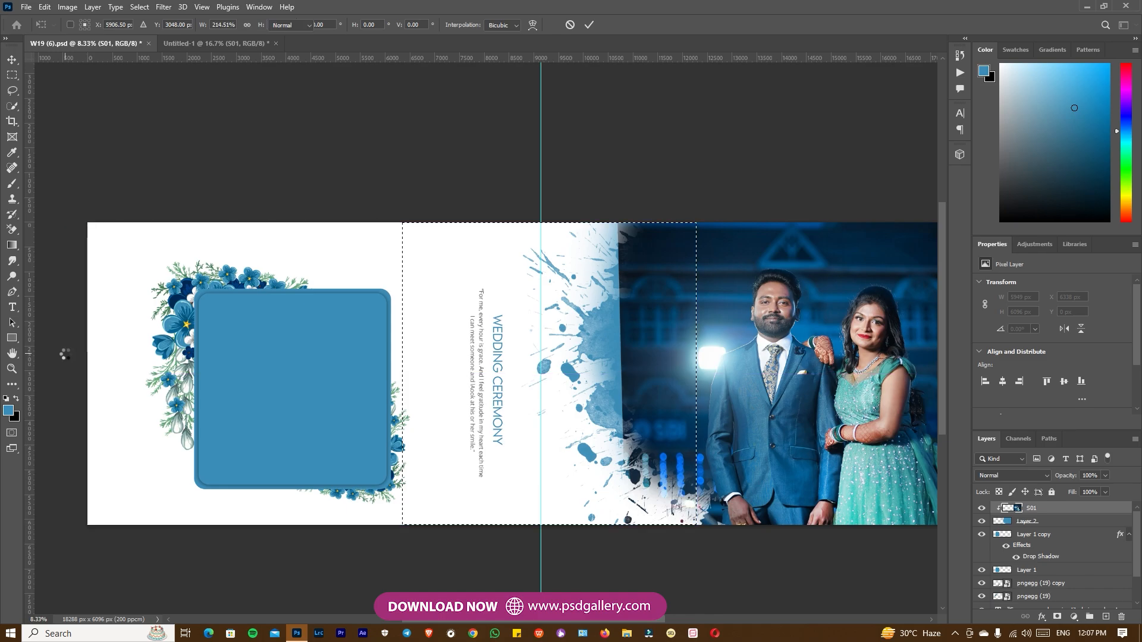
# Grade the S01 layer in the Camera Raw filter with Highlights -40, Blacks +20, Texture -44 and a slightly cooler temperature.
pyautogui.hscroll(6, 297, 357)
pyautogui.press('v')
pyautogui.rightClick(465, 384)
pyautogui.click(483, 389)
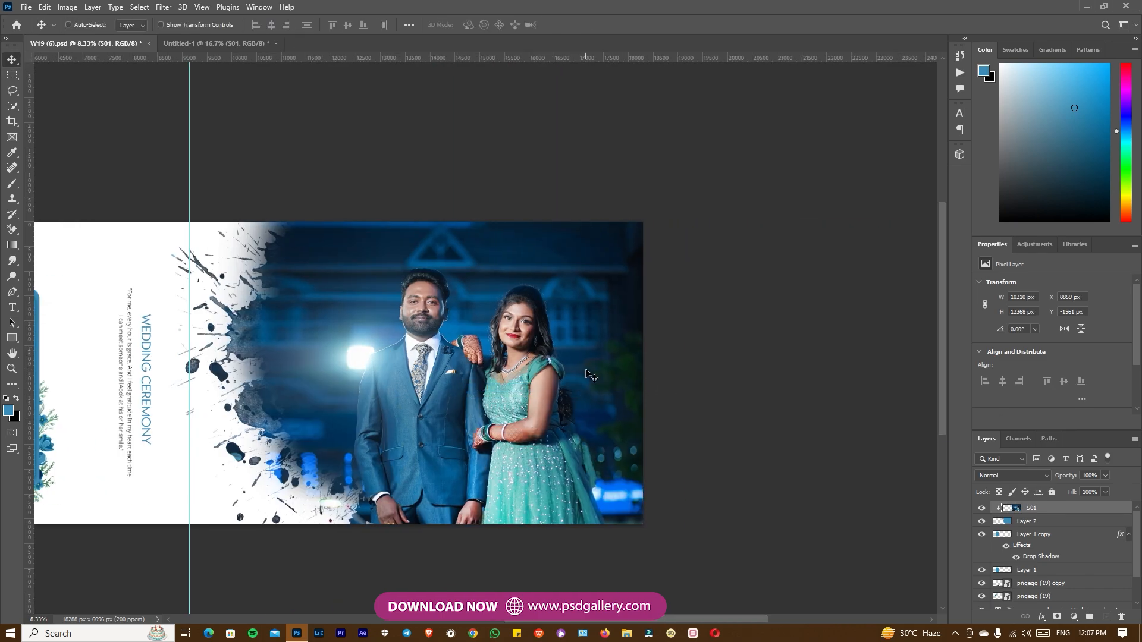
pyautogui.rightClick(517, 352)
pyautogui.click(538, 360)
pyautogui.rightClick(461, 411)
pyautogui.click(482, 417)
pyautogui.scroll(5, 852, 175)
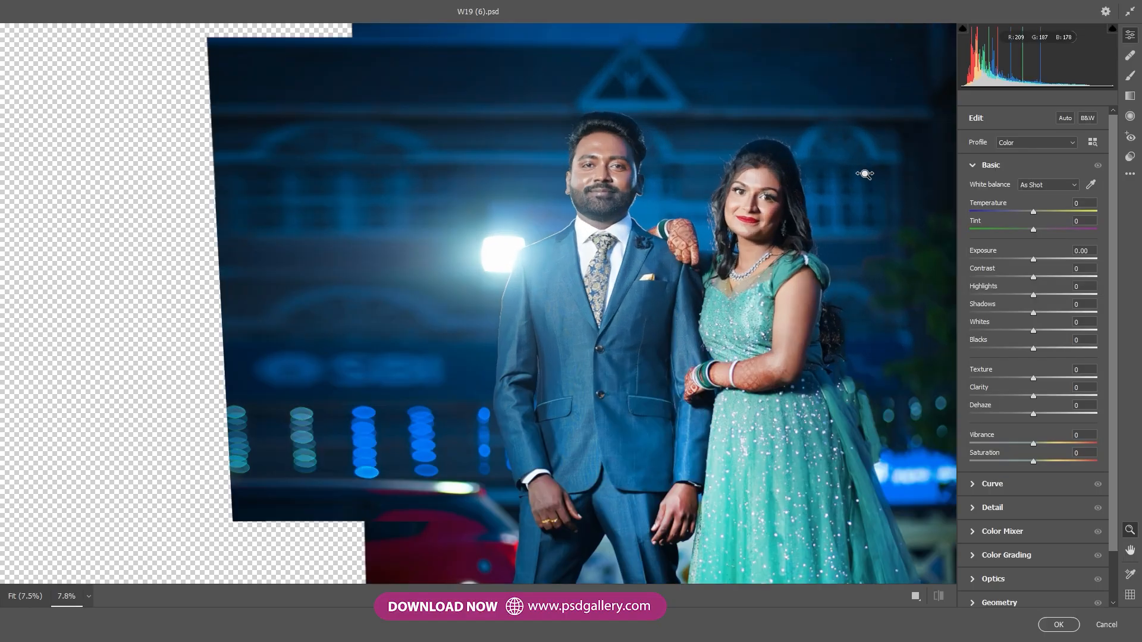
pyautogui.moveTo(1032, 259)
pyautogui.mouseDown()
pyautogui.moveTo(1006, 259)
pyautogui.moveTo(1033, 260)
pyautogui.mouseUp()
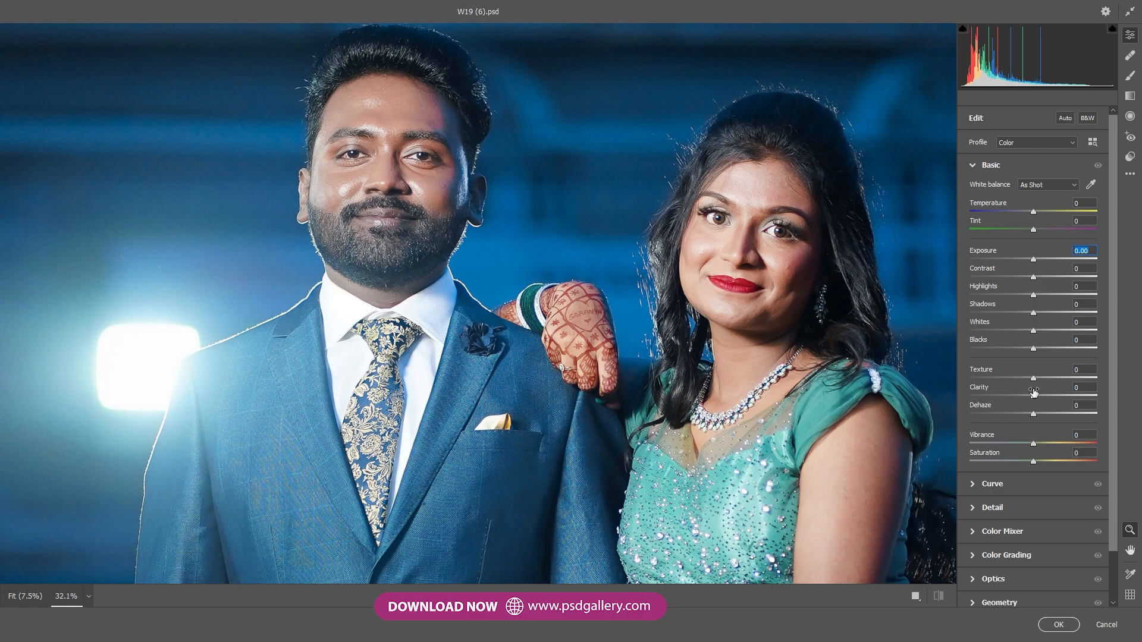
pyautogui.moveTo(1033, 349); pyautogui.dragTo(1047, 348)
pyautogui.moveTo(1033, 295); pyautogui.dragTo(1008, 296)
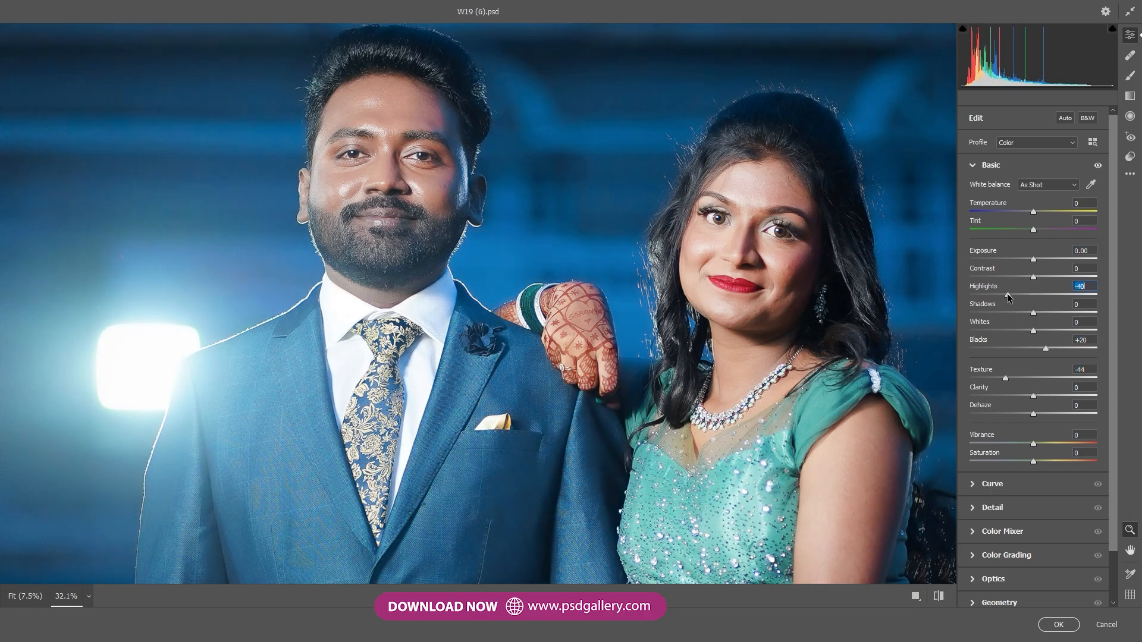
pyautogui.click(1024, 212)
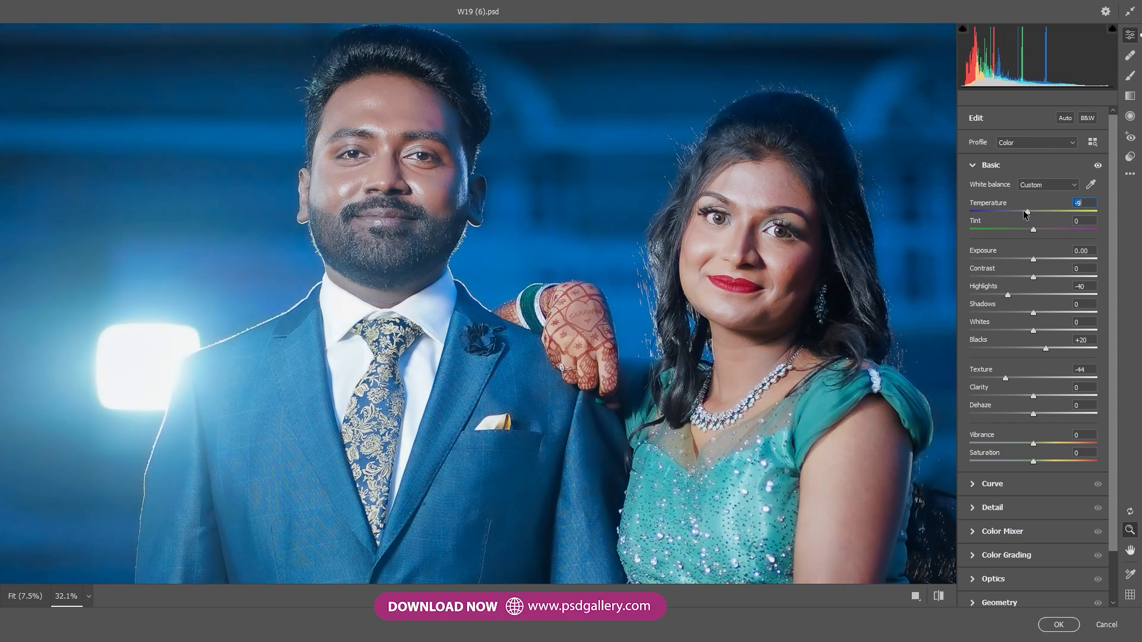
pyautogui.click(1059, 624)
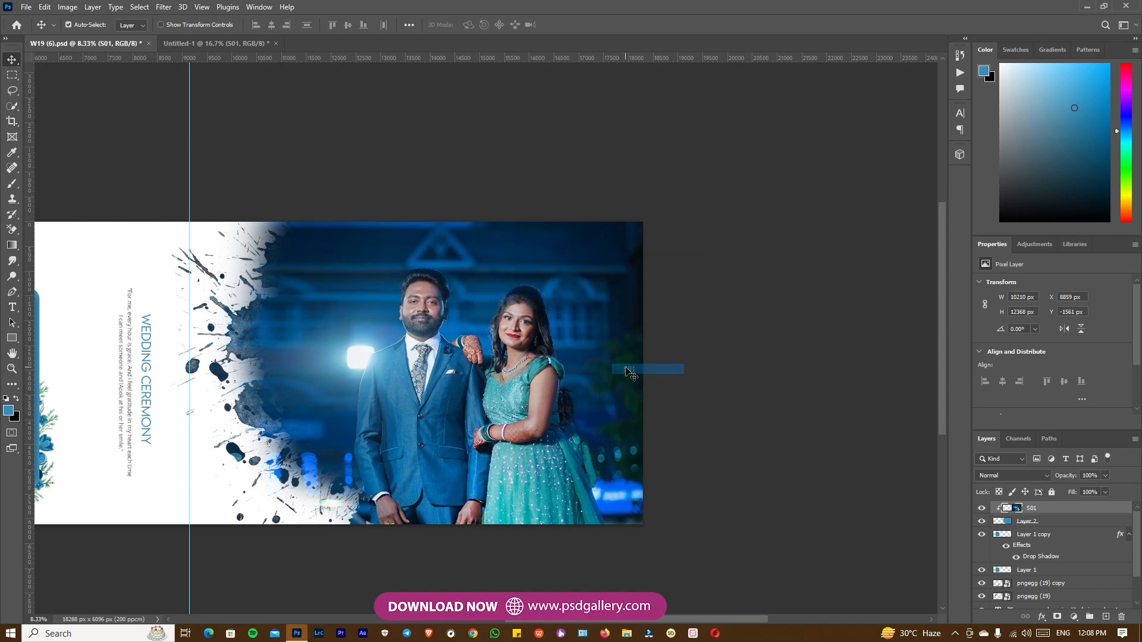
# Brighten the couple in the S01 photo with the Dodge tool, using the Midtones range at 40% exposure.
pyautogui.press('o')
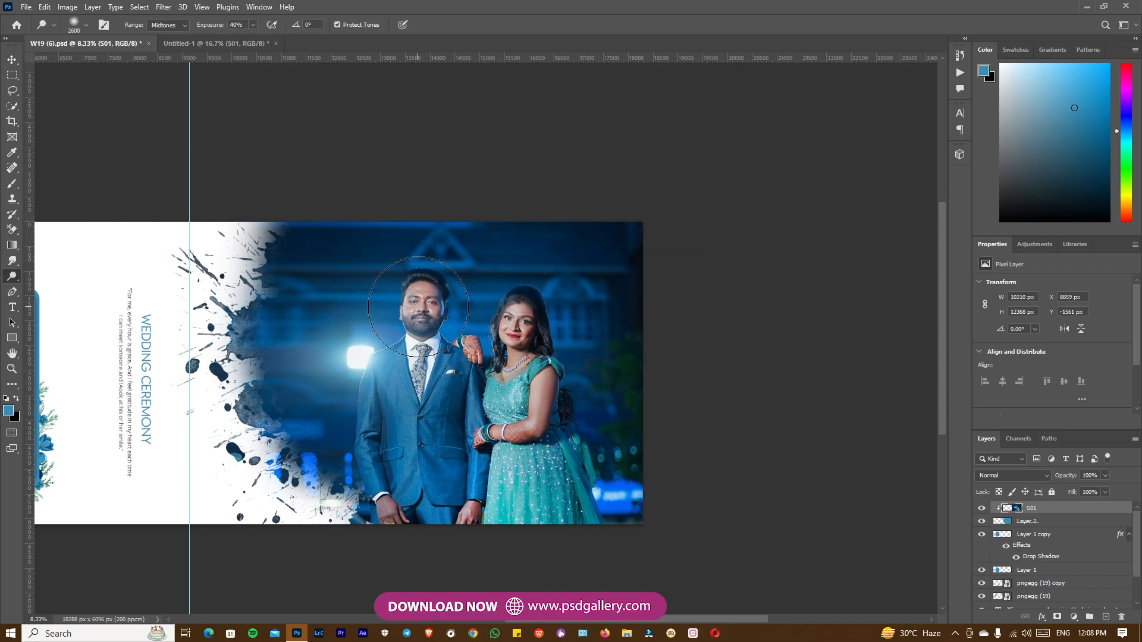
pyautogui.moveTo(398, 306); pyautogui.dragTo(490, 293)
pyautogui.hotkey('ctrl', '+')
pyautogui.hotkey('ctrl', '+')
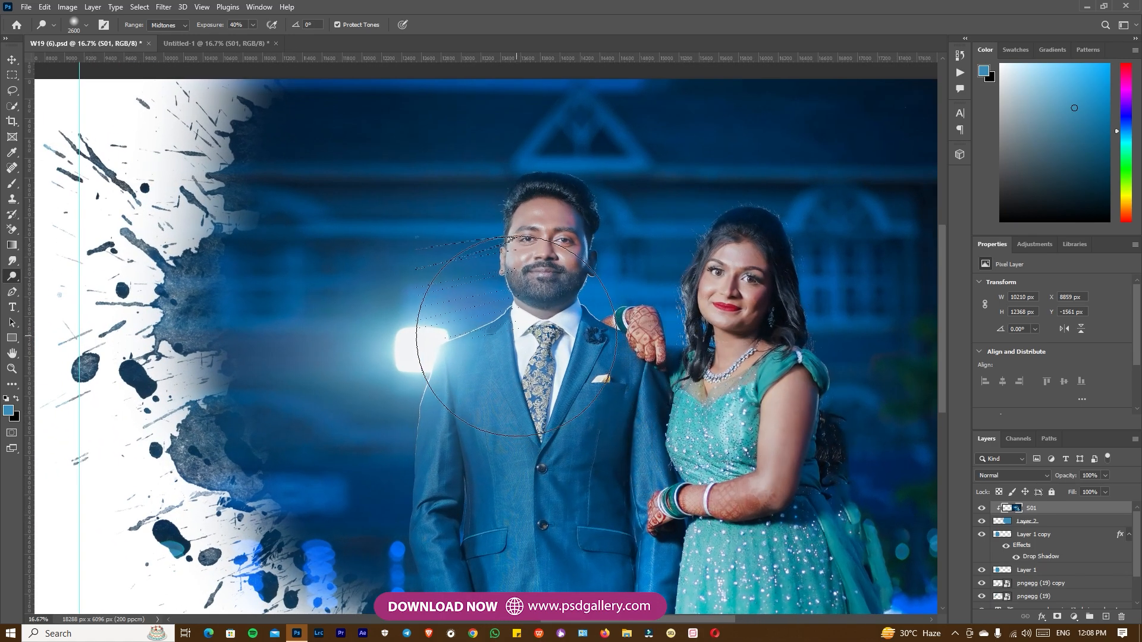
pyautogui.moveTo(516, 336)
pyautogui.mouseDown()
pyautogui.moveTo(400, 278)
pyautogui.moveTo(326, 201)
pyautogui.mouseUp()
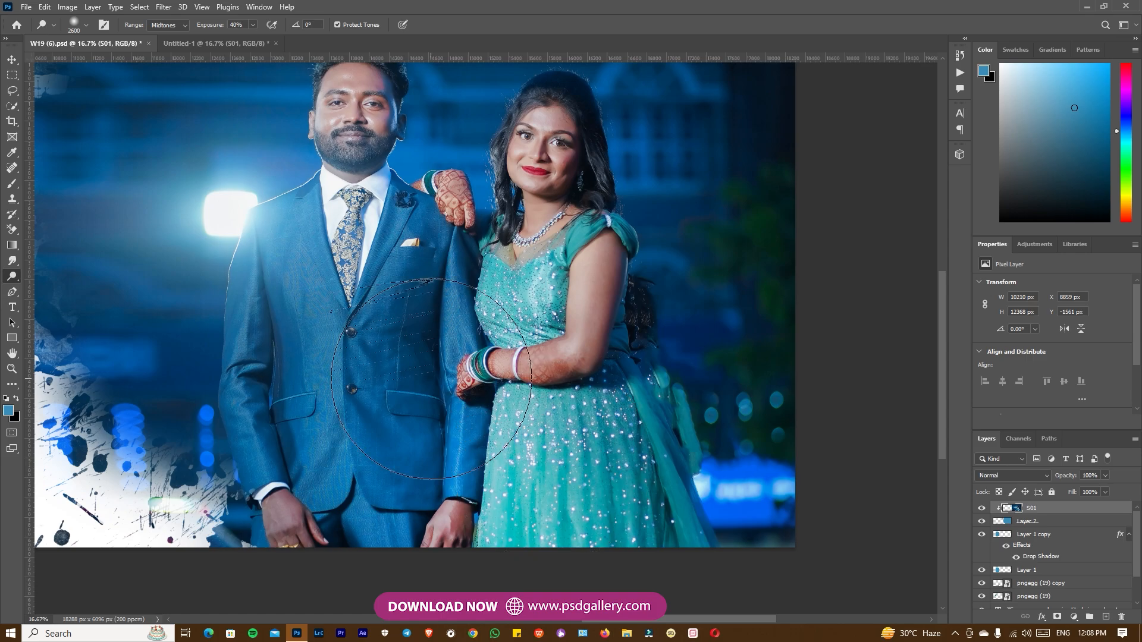
pyautogui.moveTo(346, 277); pyautogui.dragTo(388, 395)
# Set the font size of the "For me, every hour is grace" quote to 11 pt.
pyautogui.hscroll(-10, 388, 396)
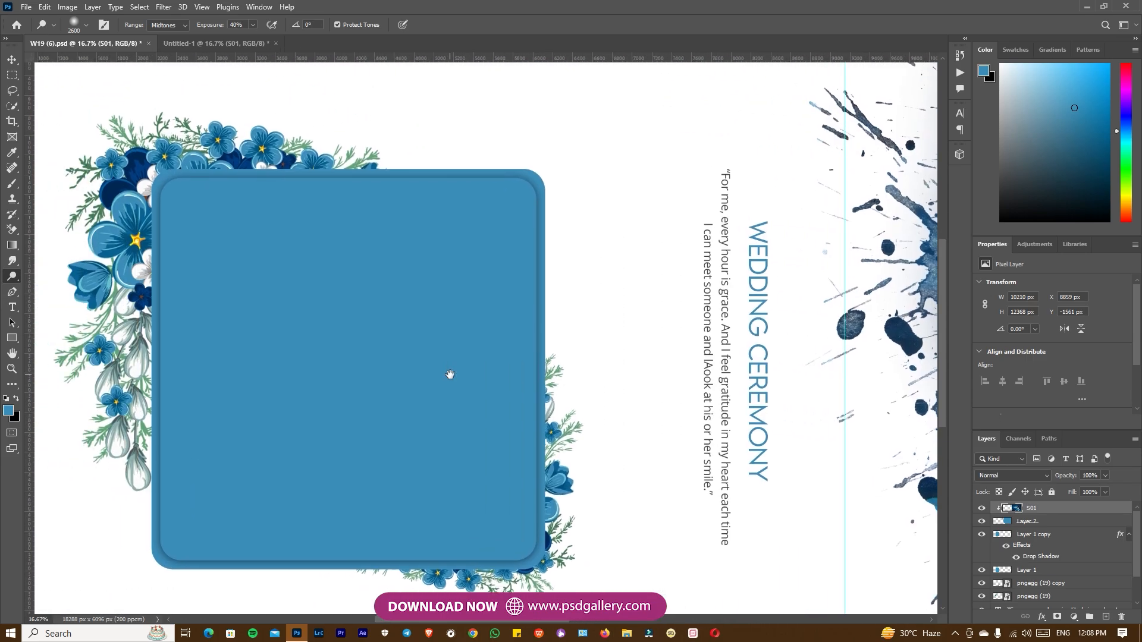
pyautogui.moveTo(456, 382); pyautogui.dragTo(375, 372)
pyautogui.press('t')
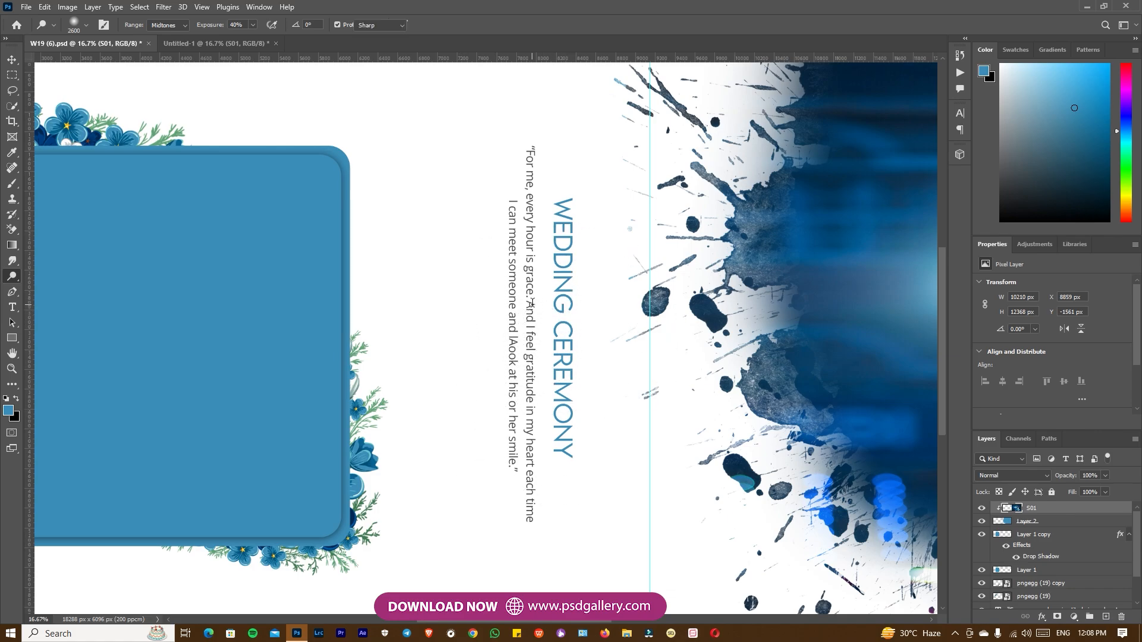
pyautogui.click(529, 301)
pyautogui.hotkey('ctrl', 'a')
pyautogui.click(260, 7)
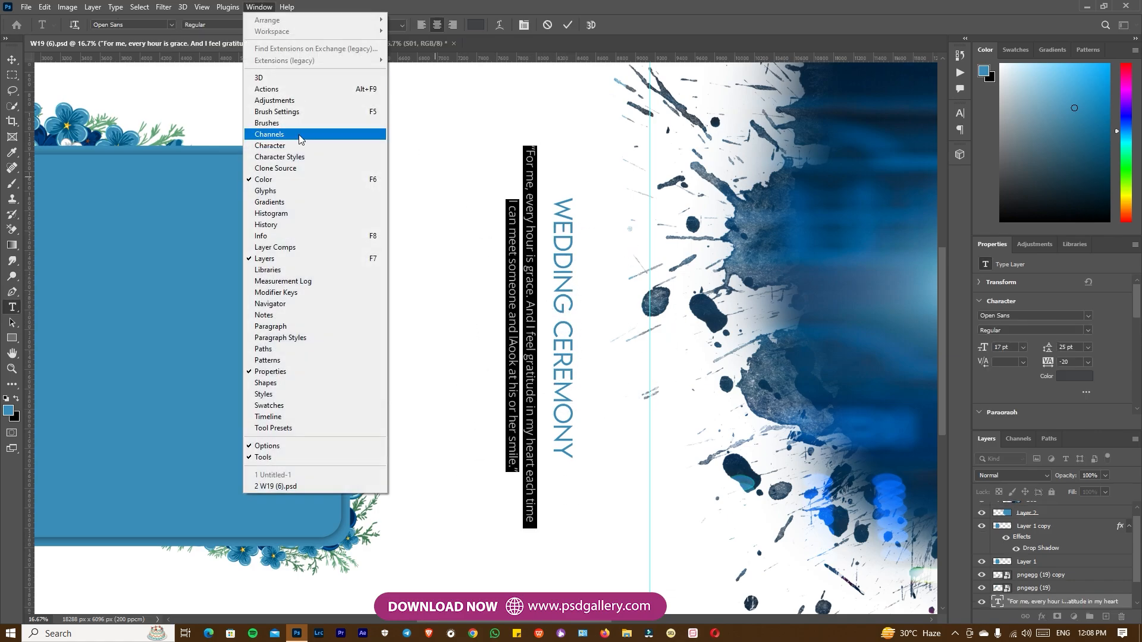
pyautogui.click(297, 146)
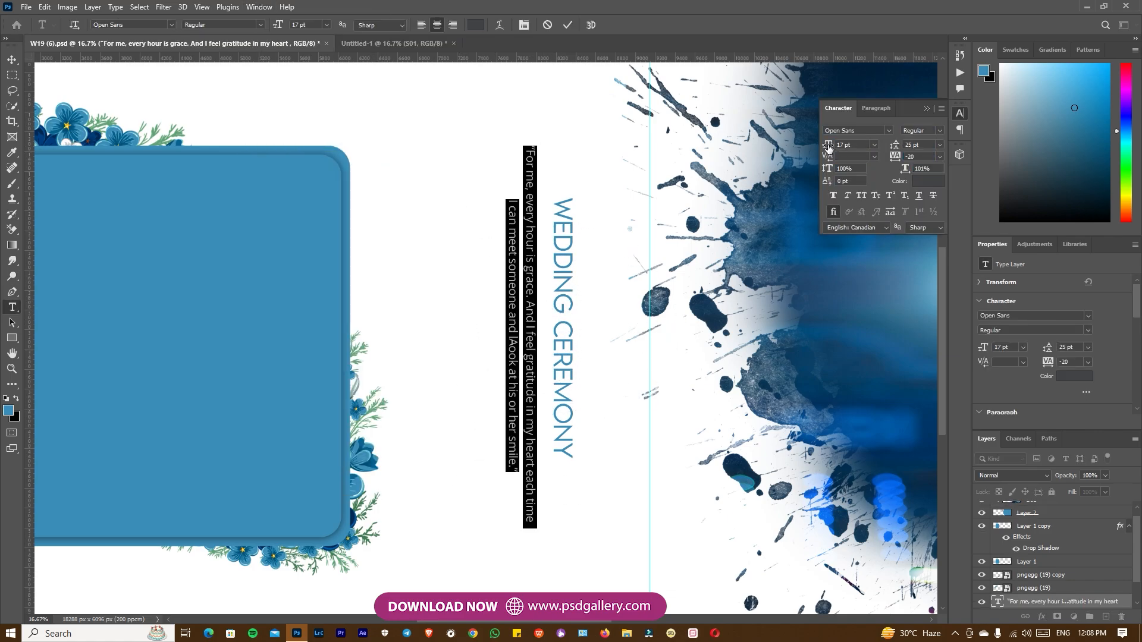
pyautogui.moveTo(828, 147); pyautogui.dragTo(826, 147)
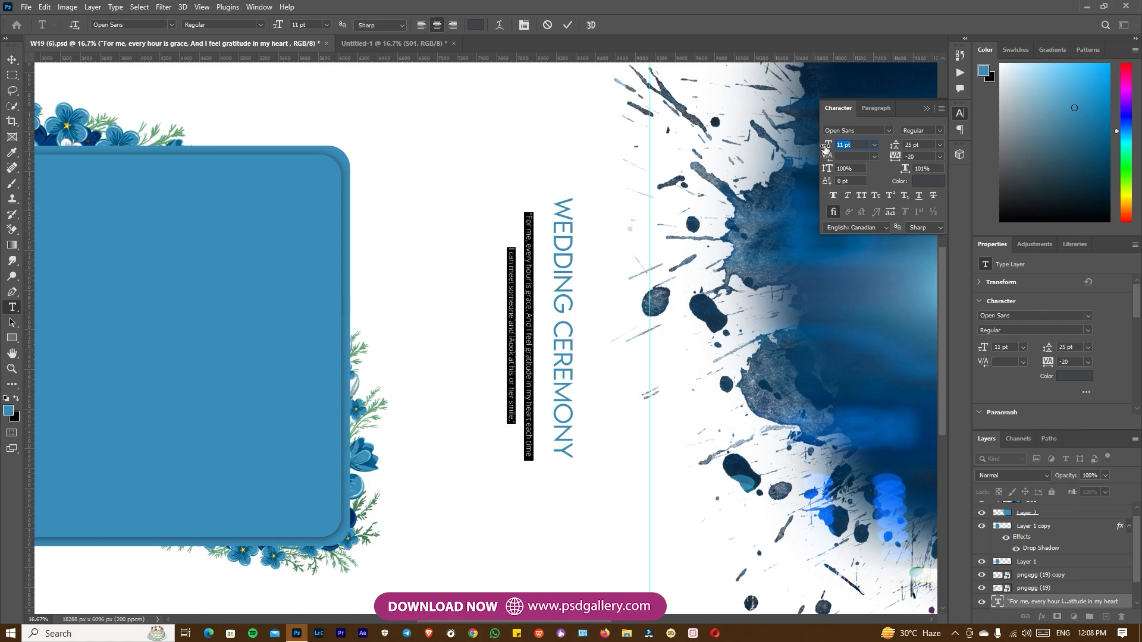
pyautogui.click(568, 24)
# Reposition the quote text alongside the WEDDING CEREMONY heading and collapse the character settings.
pyautogui.press('v')
pyautogui.moveTo(510, 301)
pyautogui.mouseDown()
pyautogui.moveTo(500, 310)
pyautogui.moveTo(544, 310)
pyautogui.moveTo(533, 302)
pyautogui.mouseUp()
pyautogui.rightClick(560, 300)
pyautogui.click(564, 308)
pyautogui.moveTo(810, 319); pyautogui.dragTo(578, 385)
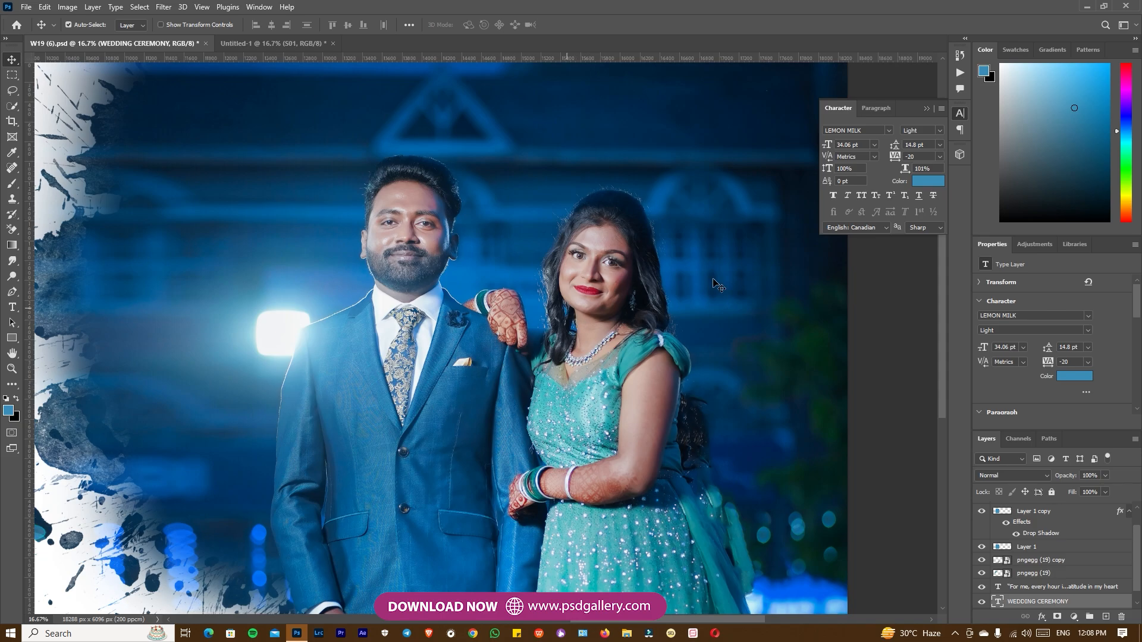
pyautogui.click(926, 109)
# Set the line spacing of the vertical quote text to 17 pt.
pyautogui.hotkey('ctrl', '-')
pyautogui.moveTo(182, 273); pyautogui.dragTo(585, 207)
pyautogui.hotkey('ctrl', '+')
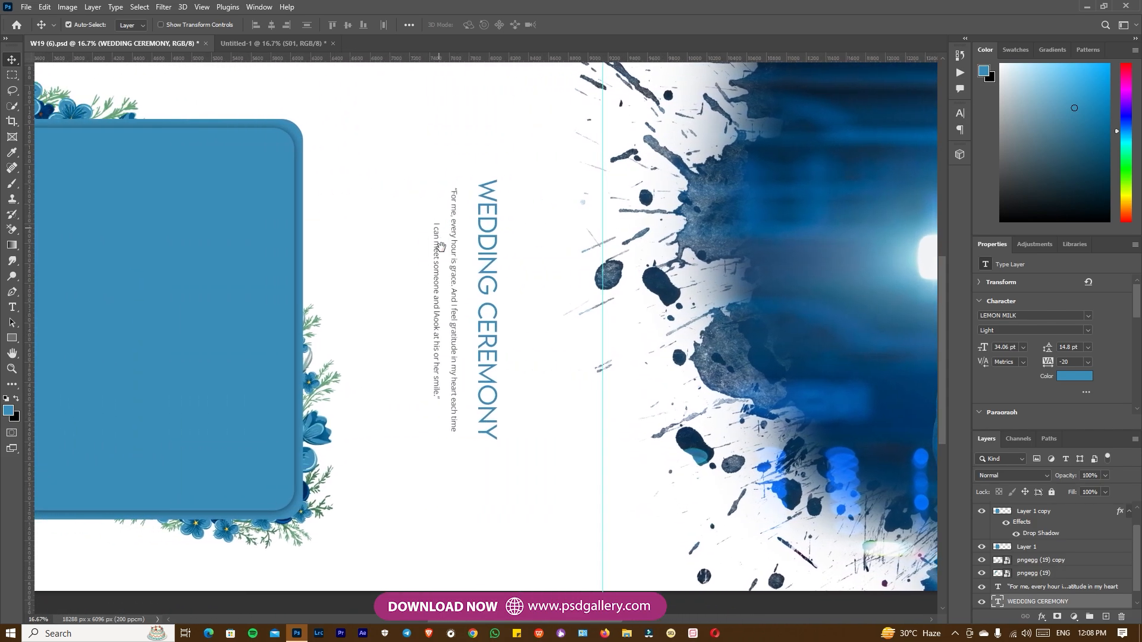
pyautogui.rightClick(452, 287)
pyautogui.click(459, 289)
pyautogui.press('t')
pyautogui.click(437, 286)
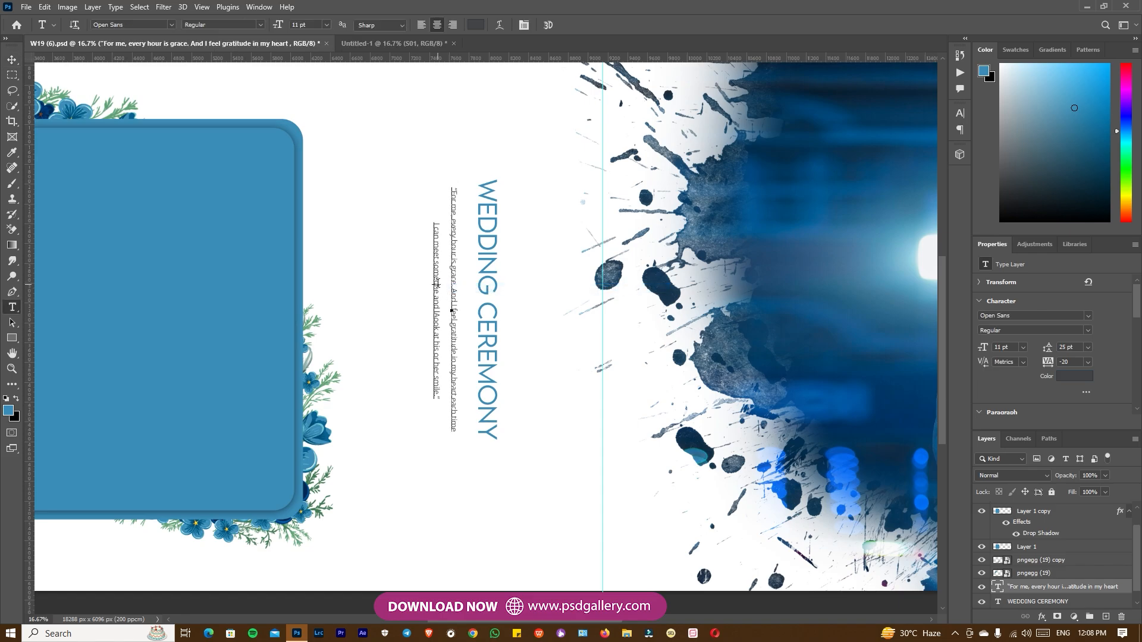
pyautogui.hotkey('ctrl', 'a')
pyautogui.click(260, 7)
pyautogui.click(284, 148)
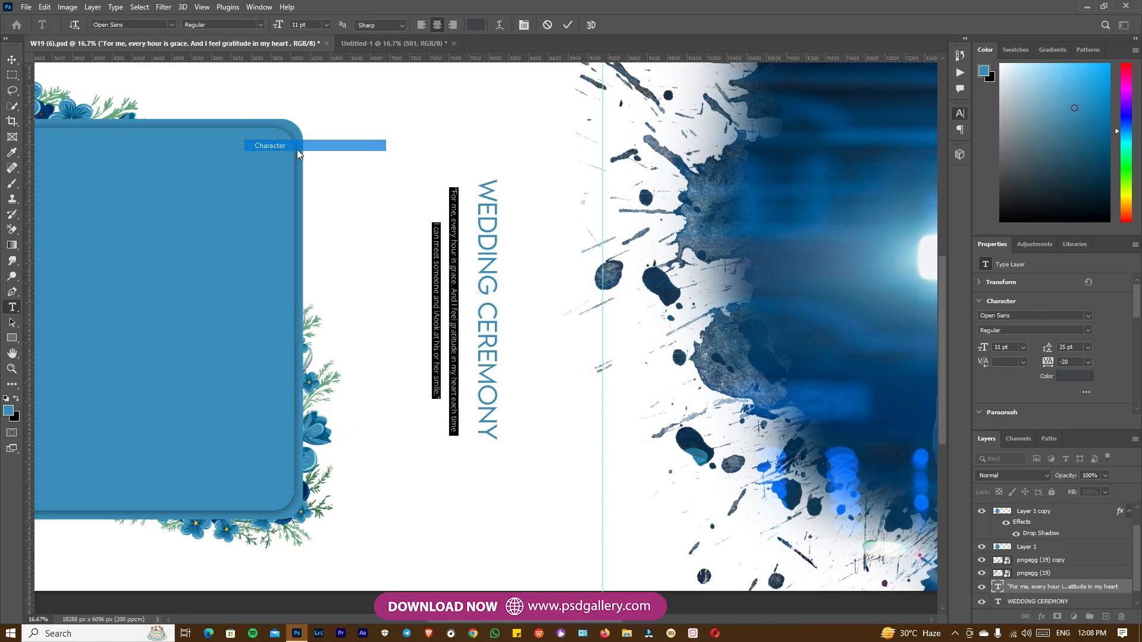
pyautogui.moveTo(895, 145); pyautogui.dragTo(891, 146)
pyautogui.click(566, 24)
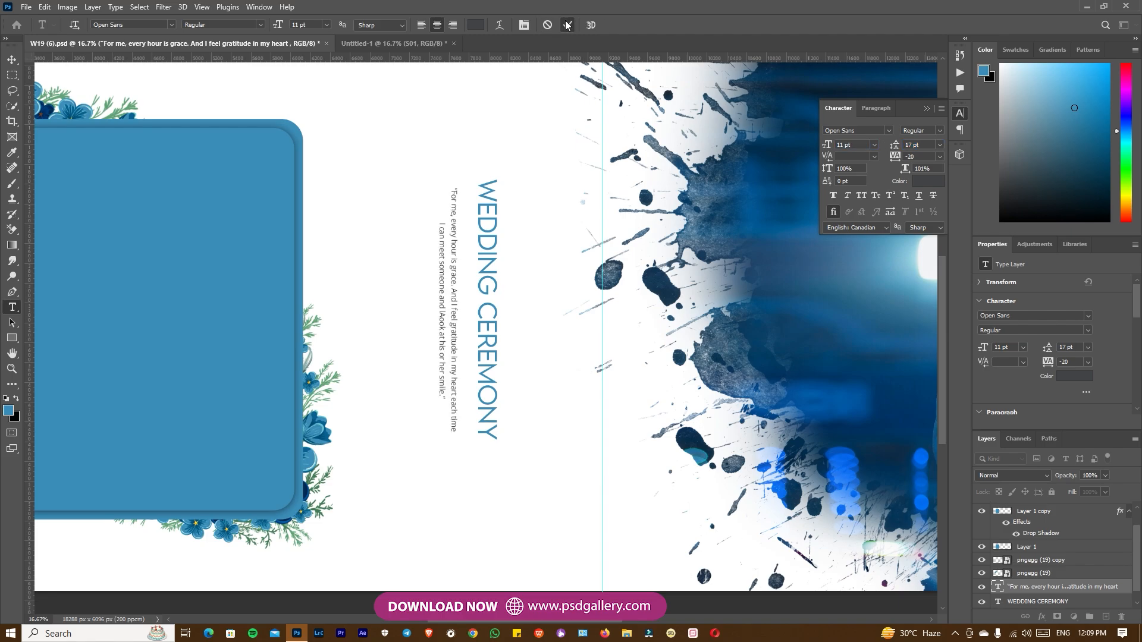
# Bring the SJS01201 photo from Untitled-1 into W19 (6).psd, directly above the Layer 1 copy frame.
pyautogui.moveTo(323, 247); pyautogui.dragTo(408, 249)
pyautogui.press('v')
pyautogui.rightClick(377, 351)
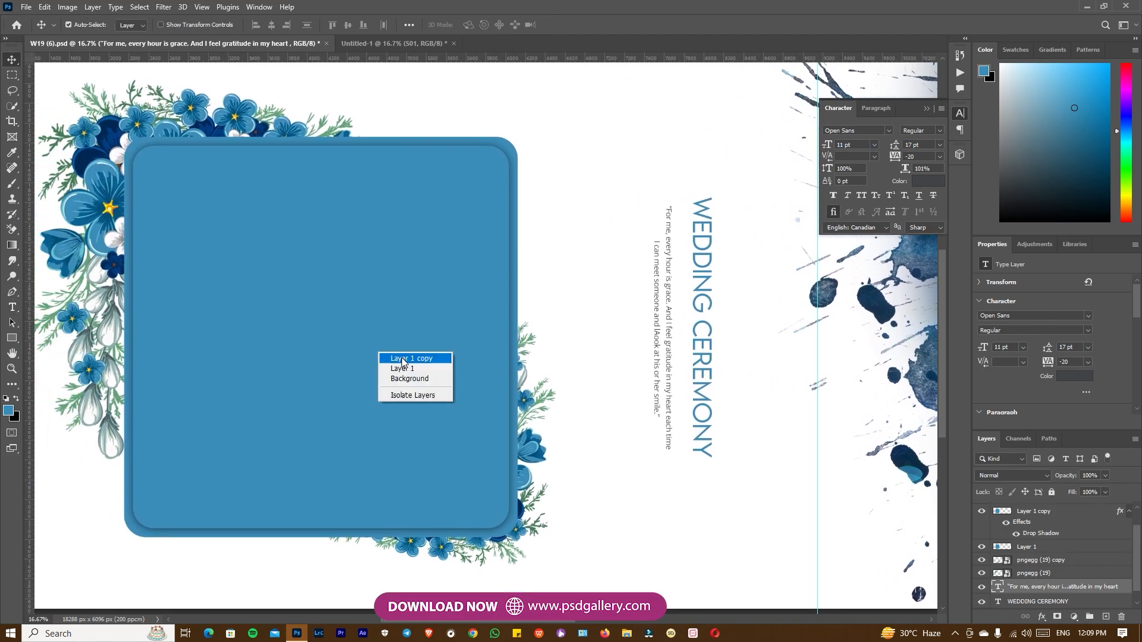
pyautogui.click(405, 360)
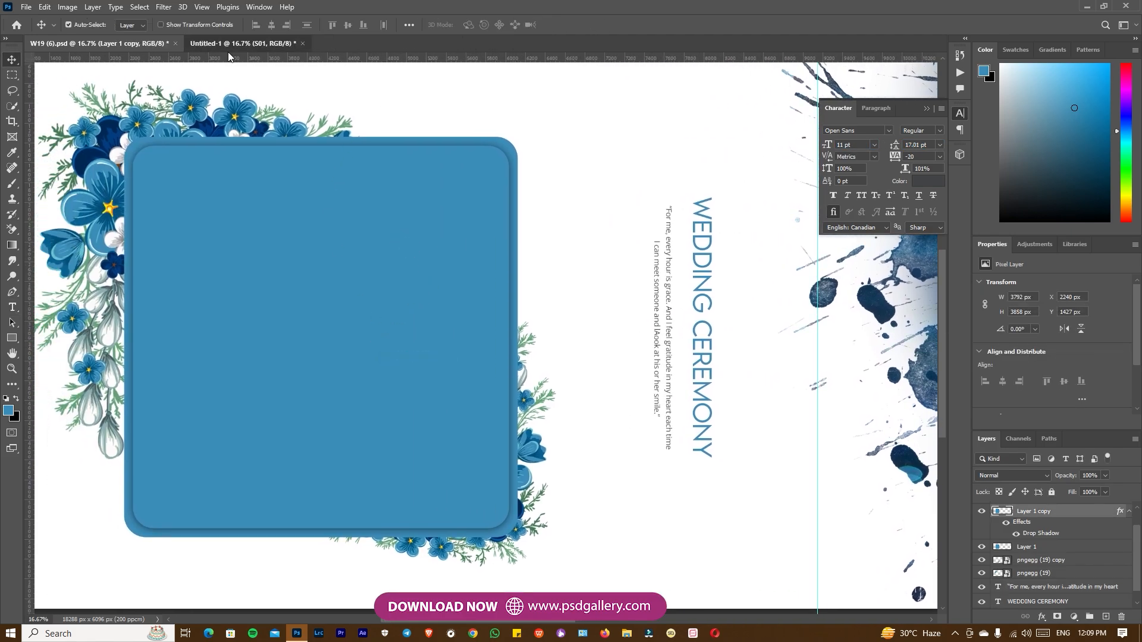
pyautogui.click(243, 42)
pyautogui.moveTo(464, 208); pyautogui.dragTo(342, 382)
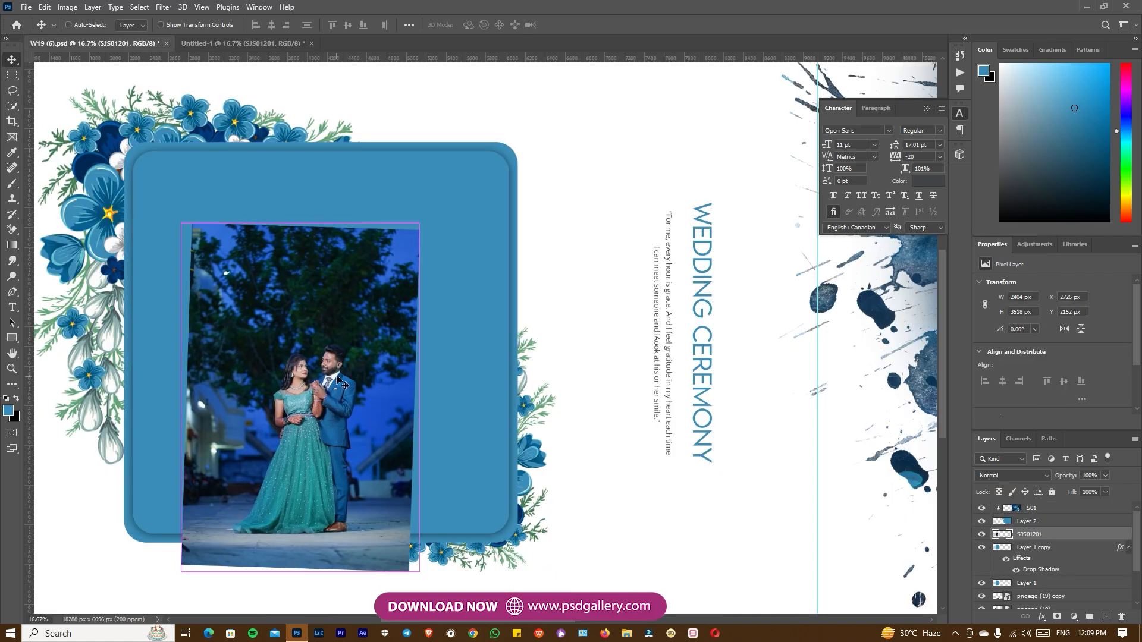
# Enlarge the SJS01201 photo to about 229% and position the couple over the rounded blue frame.
pyautogui.hotkey('ctrl', '-')
pyautogui.hotkey('ctrl', 't')
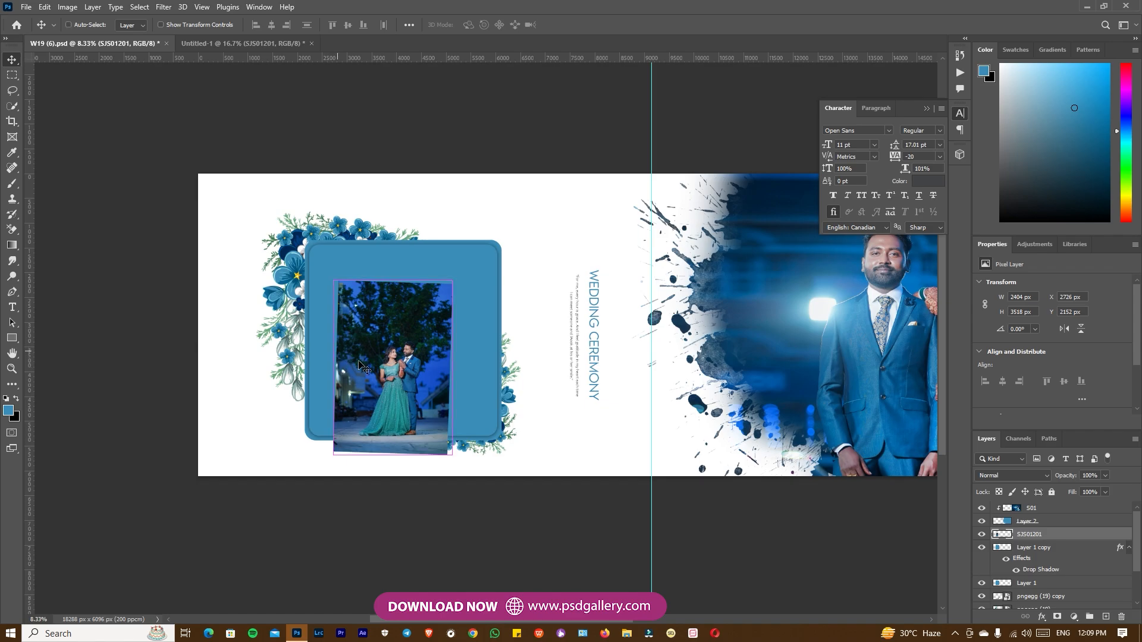
pyautogui.moveTo(453, 278); pyautogui.dragTo(527, 170)
pyautogui.moveTo(398, 366); pyautogui.dragTo(391, 352)
pyautogui.press('Return')
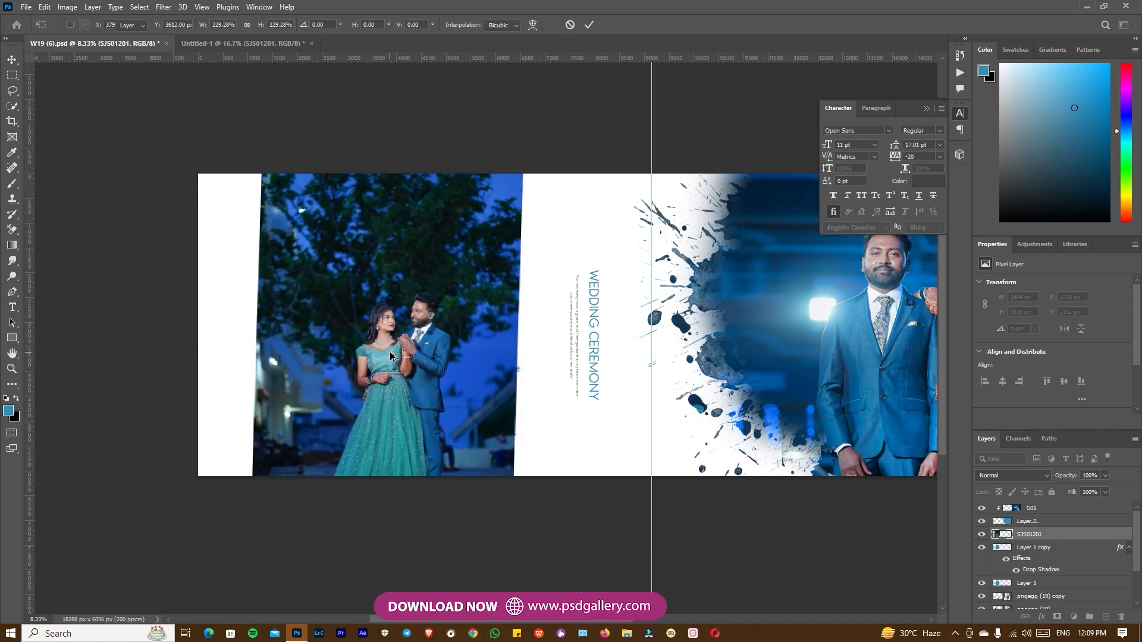
# Clip the SJS01201 photo to the rounded blue frame and position the couple inside it.
pyautogui.hotkey('ctrl', 'alt', 'g')
pyautogui.moveTo(411, 359)
pyautogui.mouseDown()
pyautogui.moveTo(404, 351)
pyautogui.moveTo(408, 359)
pyautogui.mouseUp()
pyautogui.hotkey('ctrl', '+')
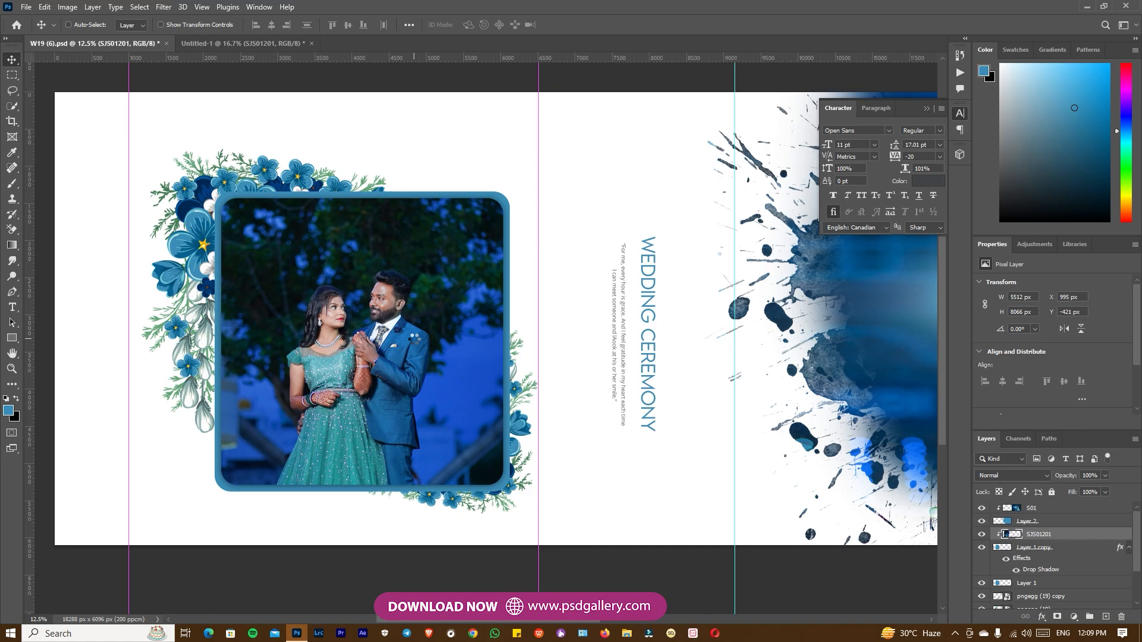
# Open the SJS01201 photo in the Camera Raw filter and shift the Blues hue to -28.
pyautogui.hotkey('ctrl', 'shift', 'a')
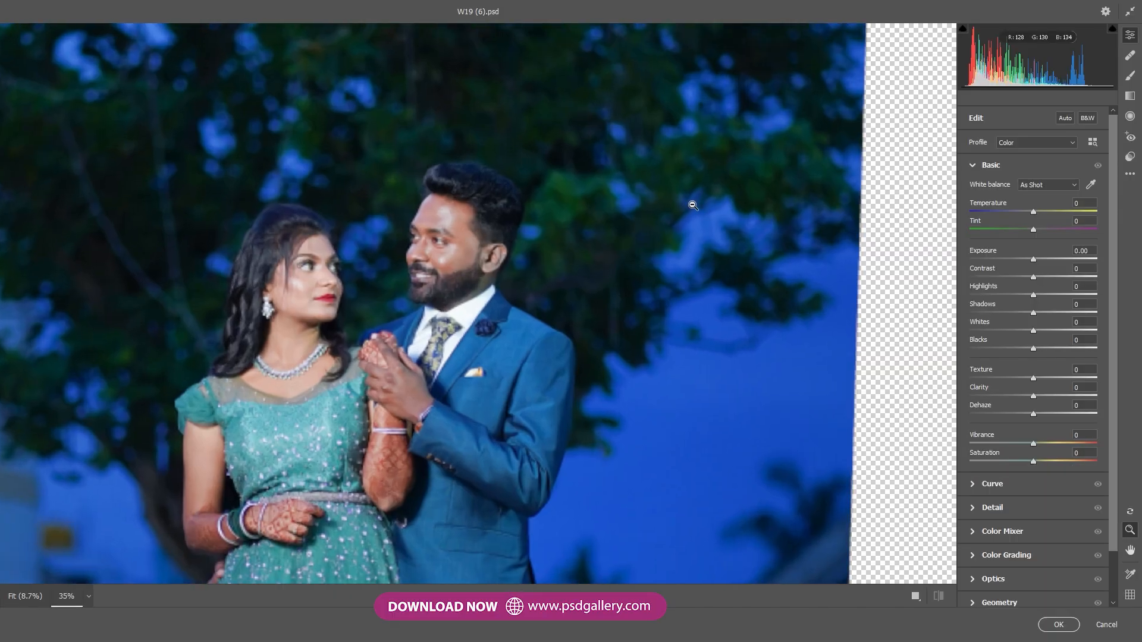
pyautogui.click(970, 539)
pyautogui.click(975, 275)
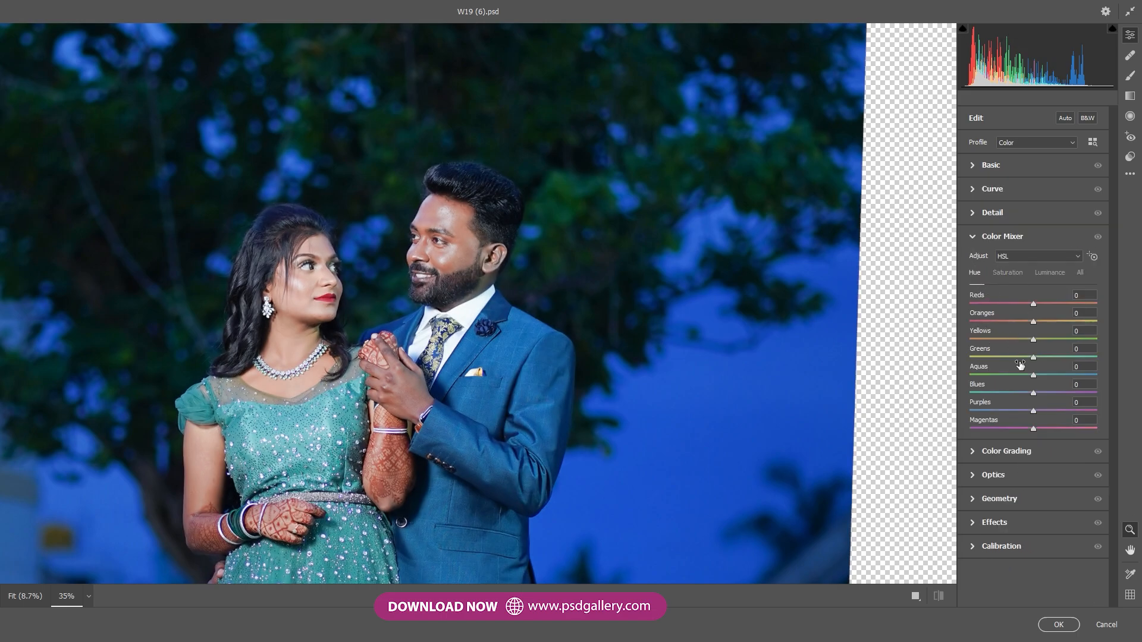
pyautogui.moveTo(1034, 395); pyautogui.dragTo(1020, 396)
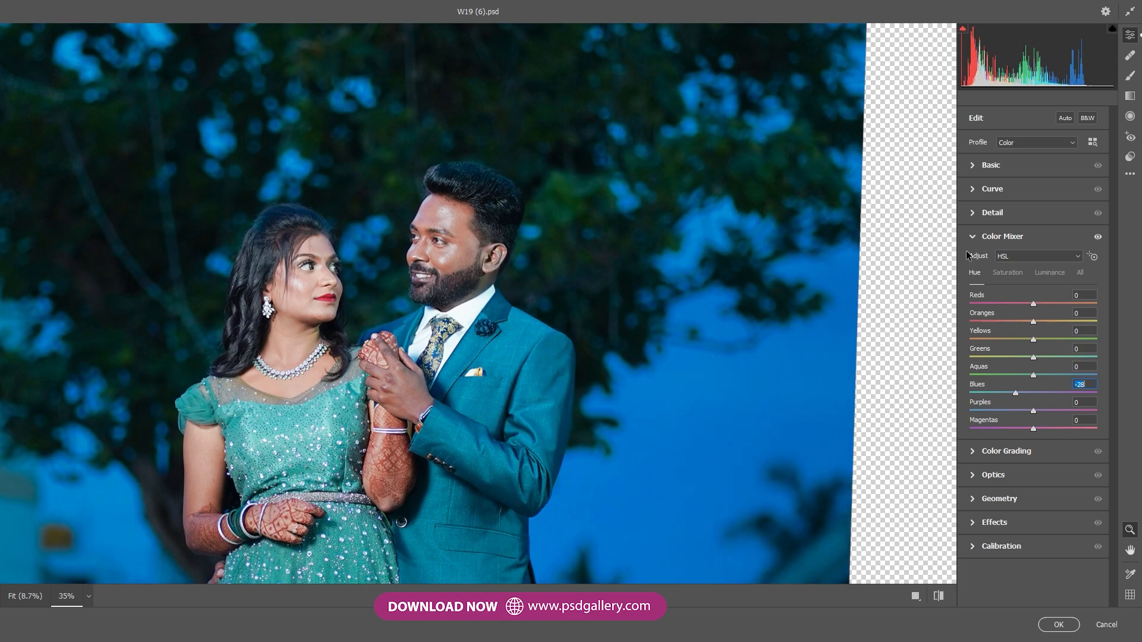
# Raise Blacks to +18, set Sharpening to 12 and Noise Reduction to 43, and apply the Camera Raw adjustments.
pyautogui.click(976, 172)
pyautogui.moveTo(1033, 348); pyautogui.dragTo(1045, 348)
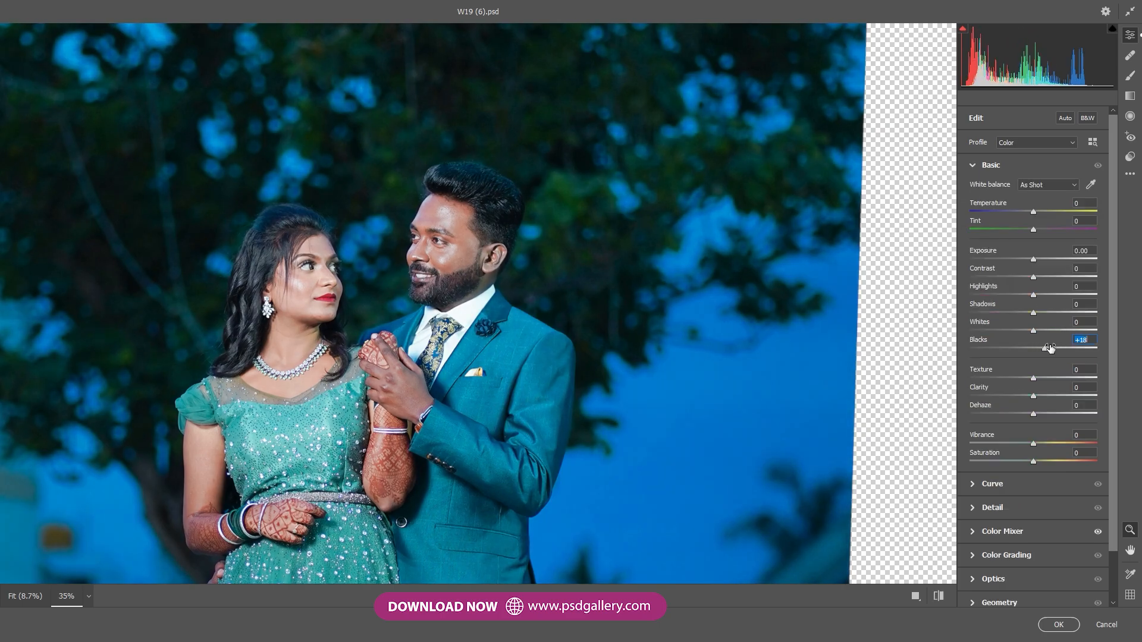
pyautogui.click(969, 511)
pyautogui.click(979, 240)
pyautogui.click(1025, 264)
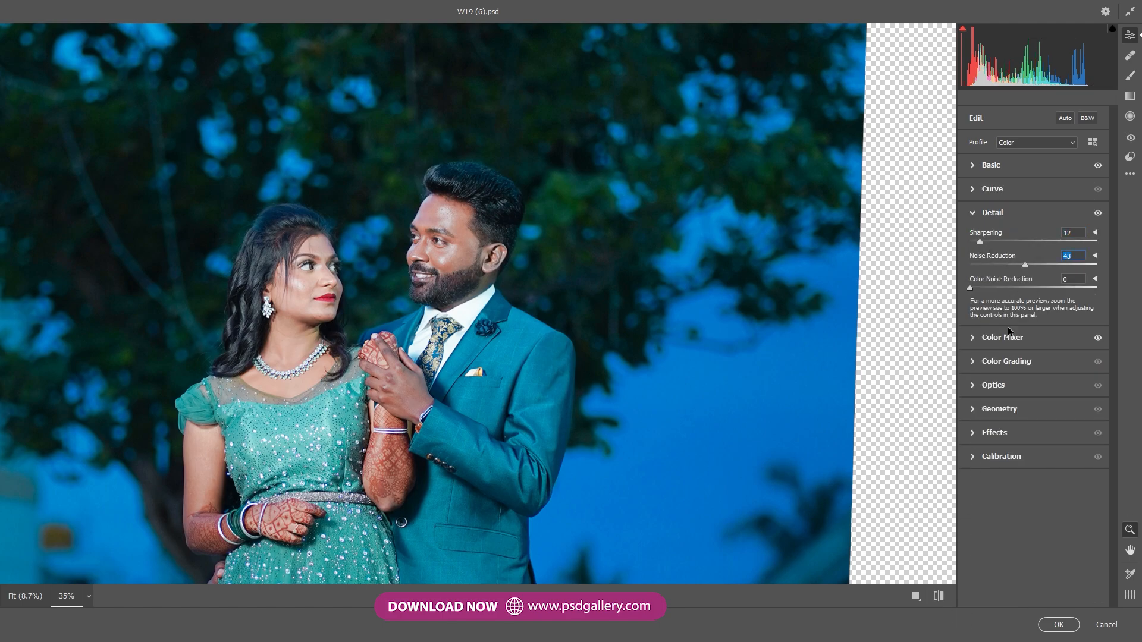
pyautogui.click(1059, 625)
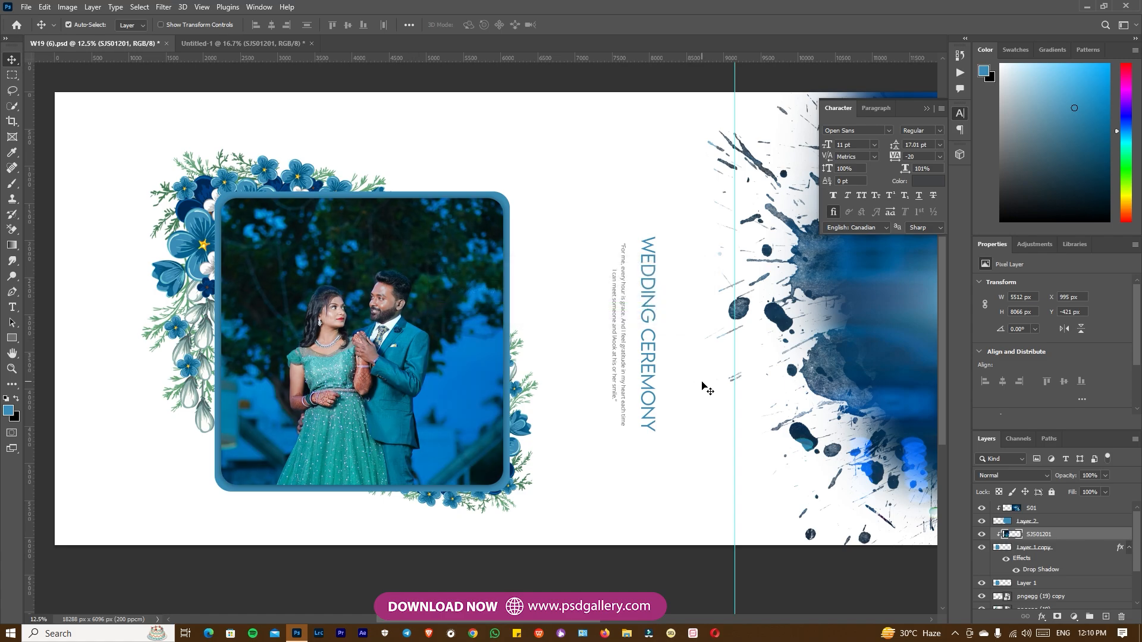
# Remove the light branches in the dark trees beside the woman with content-aware Spot Healing Brush strokes.
pyautogui.scroll(2, 266, 250)
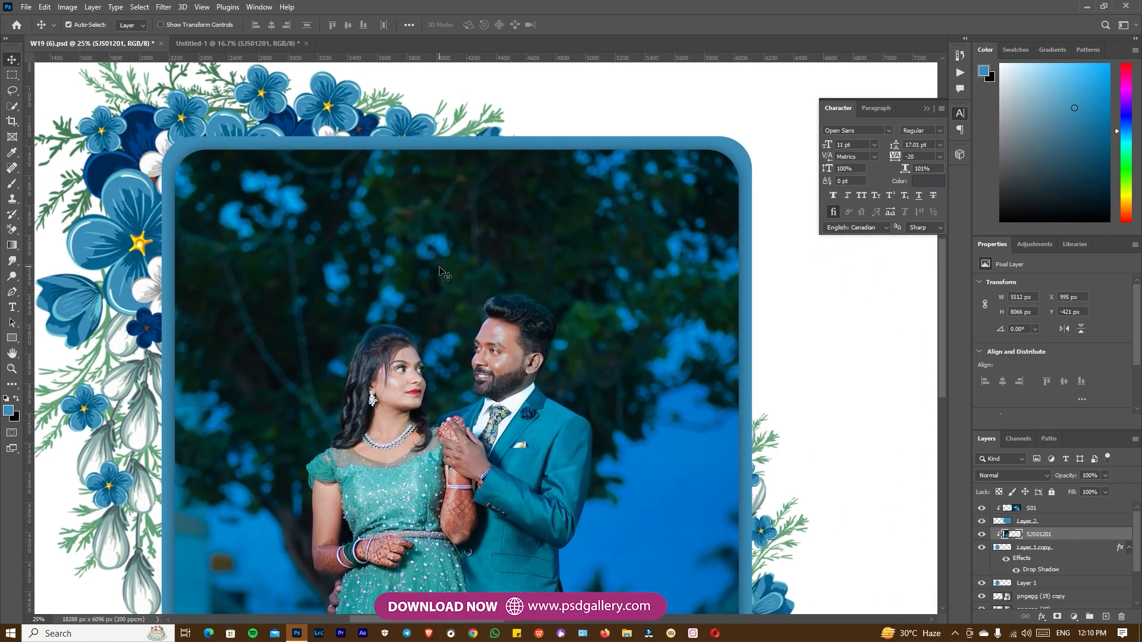
pyautogui.rightClick(462, 274)
pyautogui.click(462, 275)
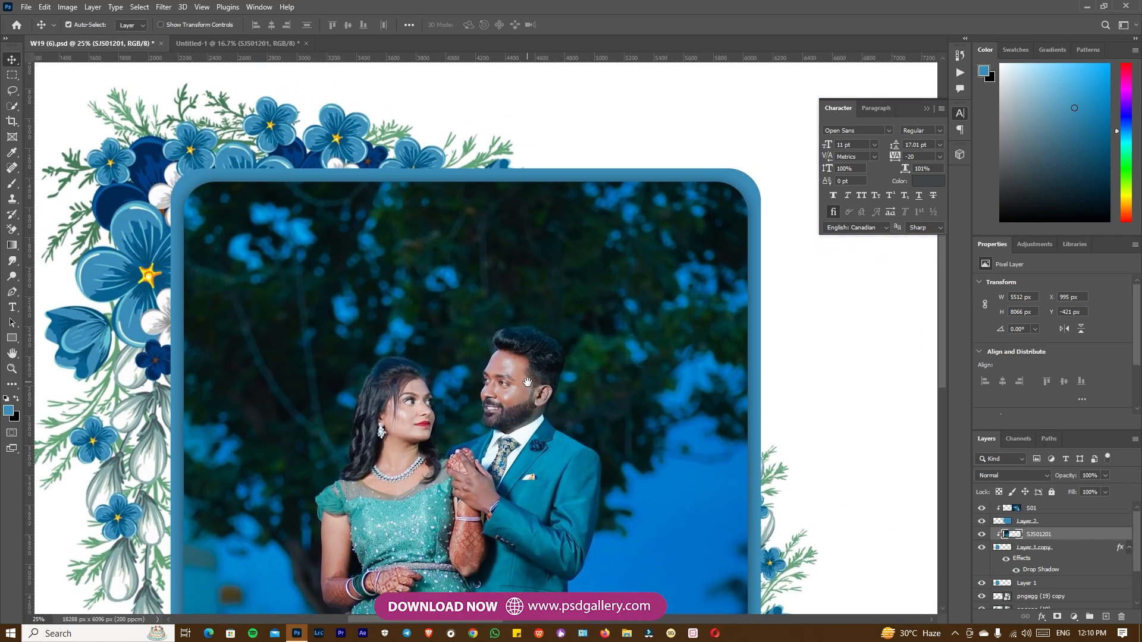
pyautogui.press('j')
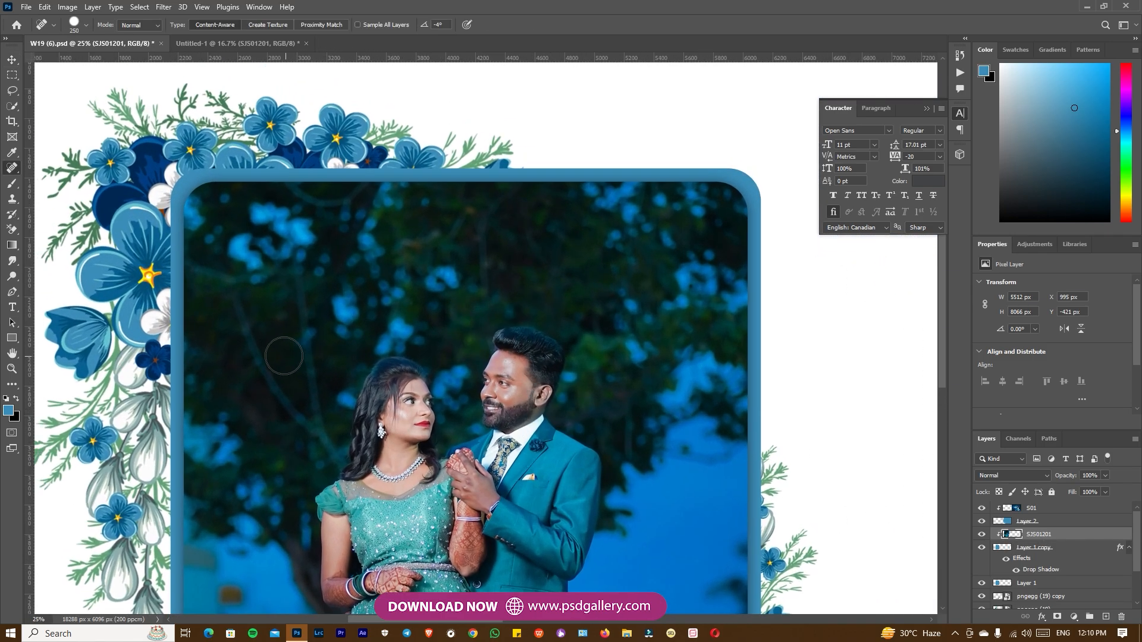
pyautogui.moveTo(254, 345); pyautogui.dragTo(293, 403)
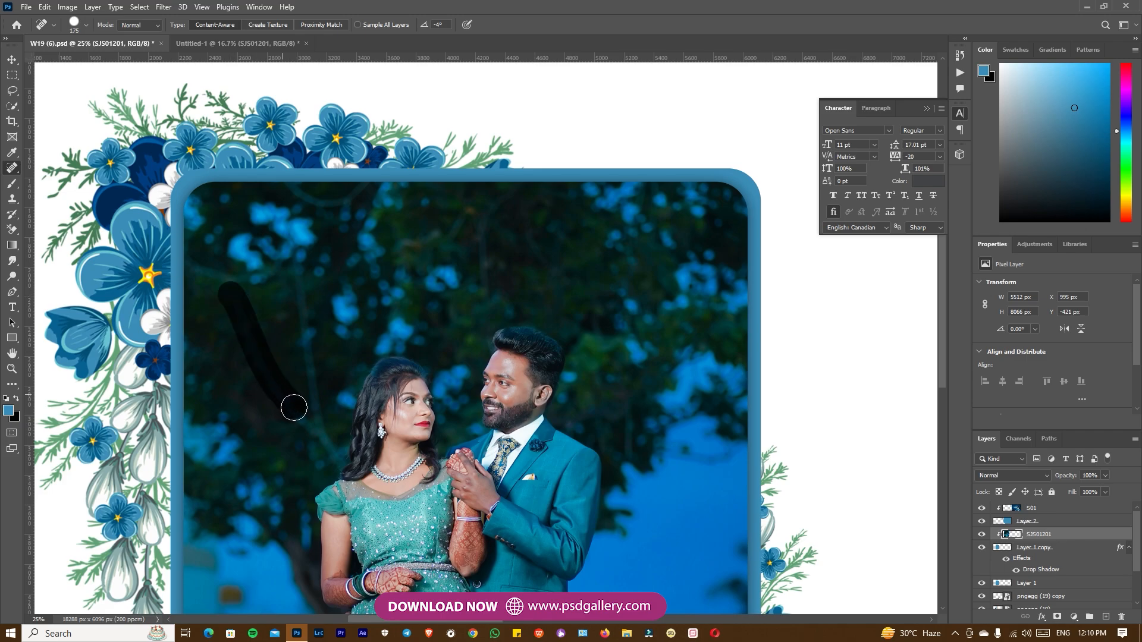
pyautogui.moveTo(295, 228)
pyautogui.mouseDown()
pyautogui.moveTo(321, 359)
pyautogui.moveTo(317, 436)
pyautogui.moveTo(290, 363)
pyautogui.mouseUp()
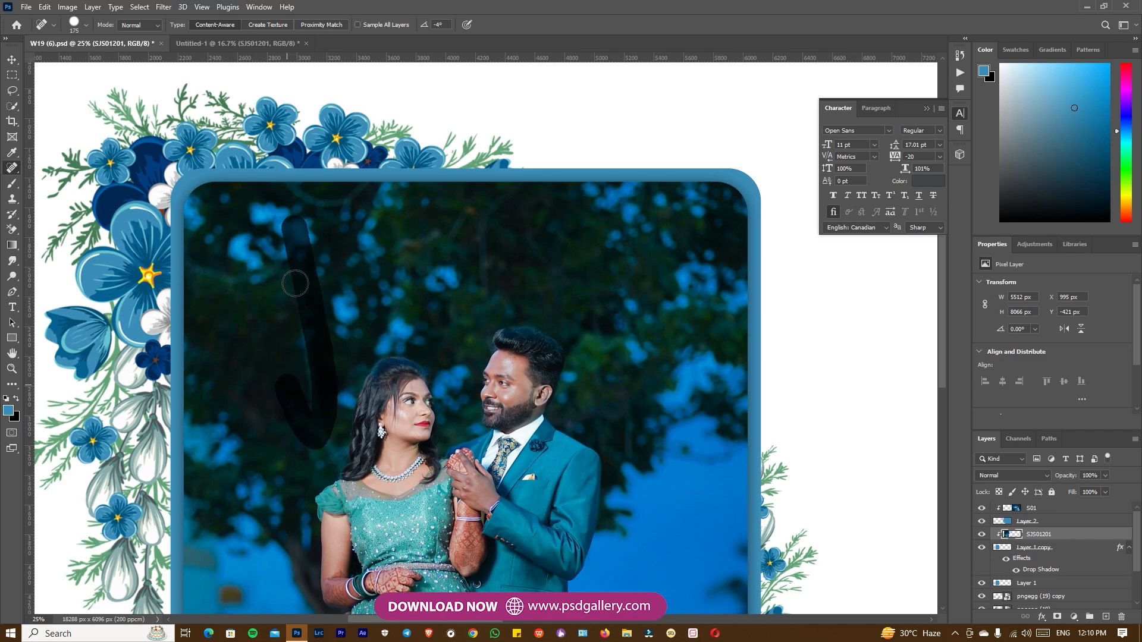
# Examine the retouched couple photo up close and compare it with the rest of the spread.
pyautogui.hotkey('ctrl', '-')
pyautogui.moveTo(544, 488); pyautogui.dragTo(469, 370)
pyautogui.hotkey('ctrl', '+')
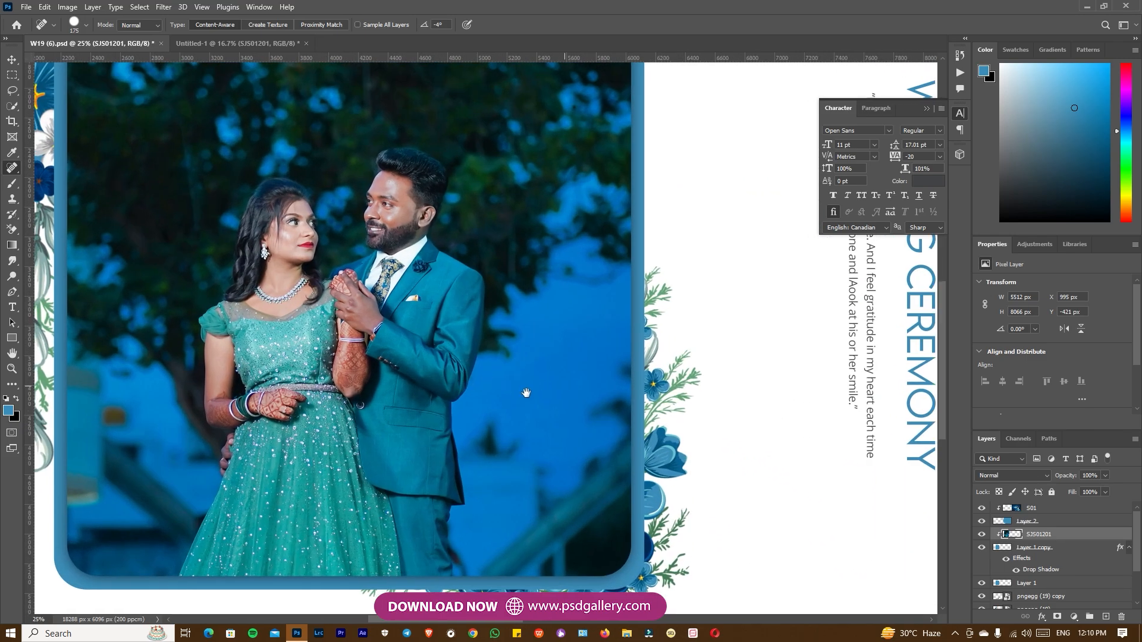
pyautogui.moveTo(548, 390); pyautogui.dragTo(344, 414)
pyautogui.hotkey('ctrl', '-')
pyautogui.hotkey('ctrl', '-')
pyautogui.moveTo(698, 377); pyautogui.dragTo(507, 425)
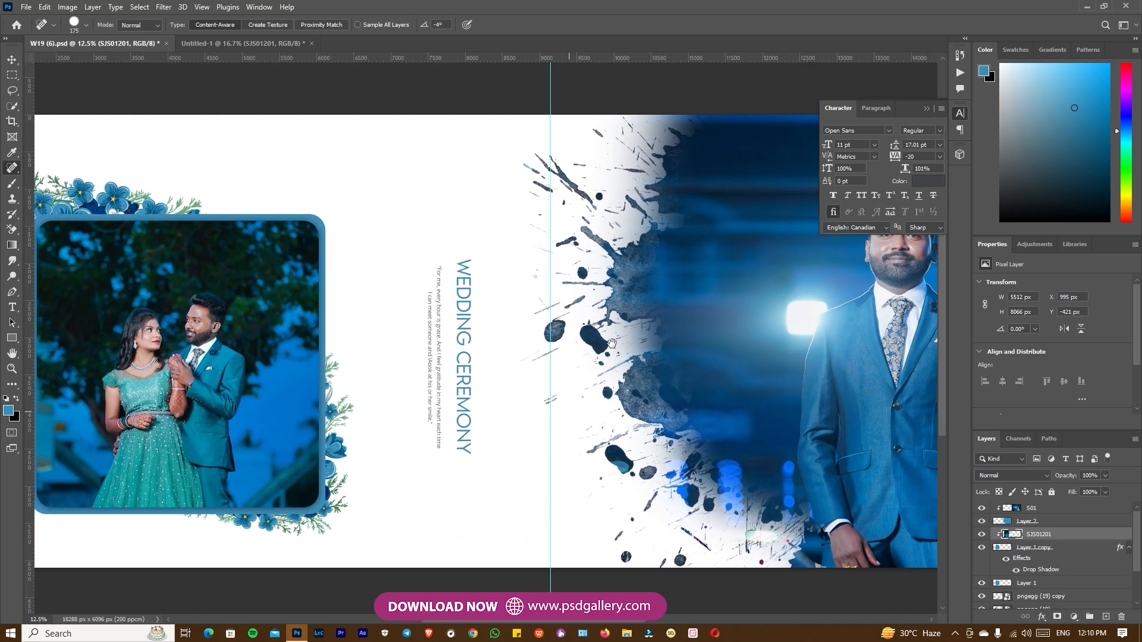
pyautogui.hotkey('ctrl', '-')
# Close the floating character settings so that they no longer cover the spread.
pyautogui.moveTo(923, 106); pyautogui.dragTo(926, 107)
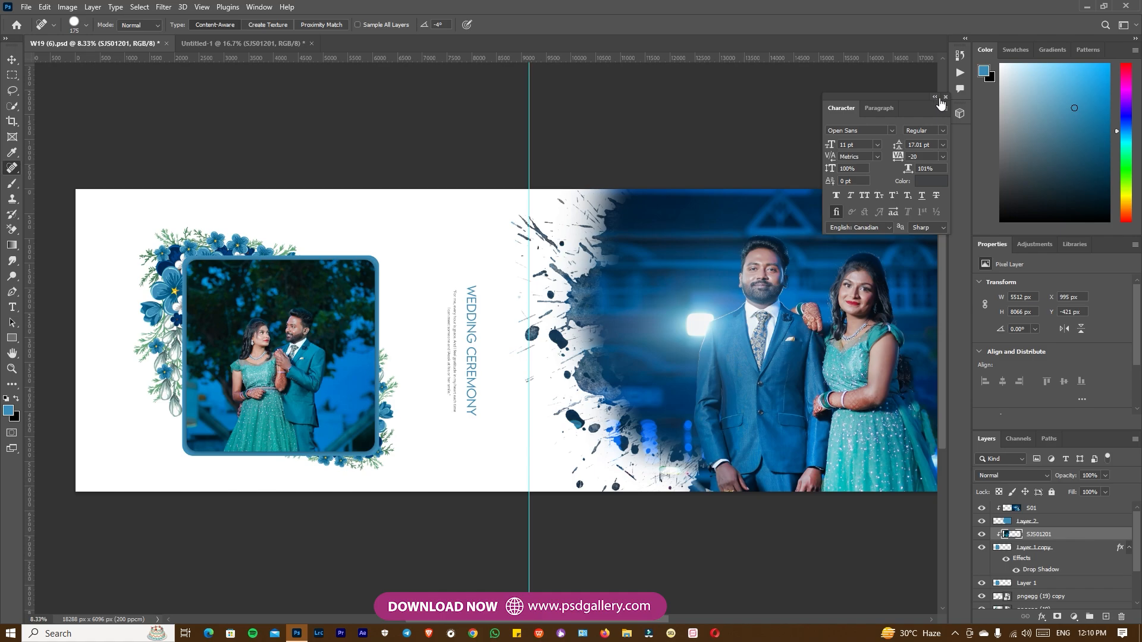
pyautogui.click(946, 96)
pyautogui.hotkey('ctrl', '-')
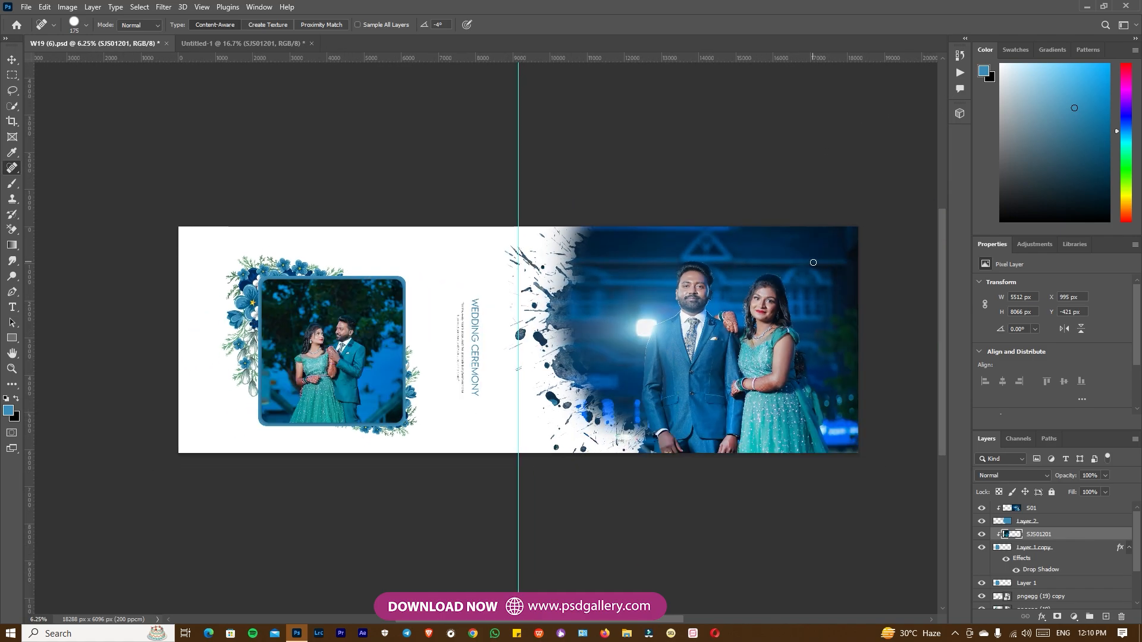
# Nudge the WEDDING CEREMONY heading slightly closer to the vertical quote text and check the whole spread.
pyautogui.hotkey('ctrl', '+')
pyautogui.hotkey('ctrl', '+')
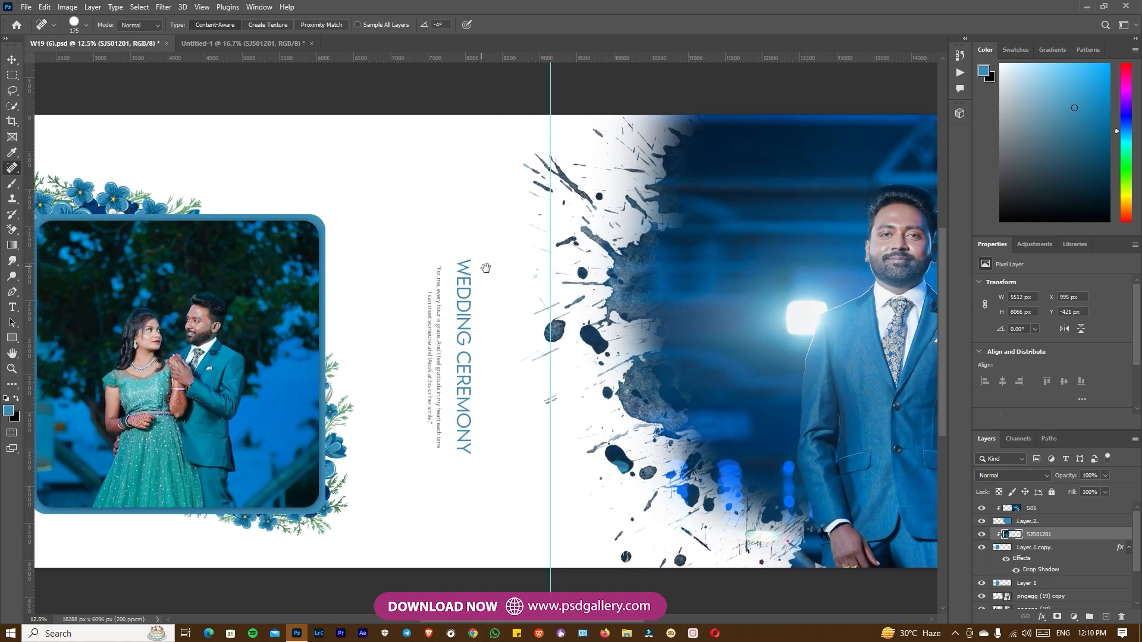
pyautogui.hotkey('ctrl', '-')
pyautogui.press('v')
pyautogui.moveTo(483, 355); pyautogui.dragTo(491, 362)
pyautogui.hotkey('shift', 'Left')
pyautogui.hotkey('shift', 'Left')
pyautogui.hotkey('shift', 'Left')
pyautogui.hotkey('shift', 'Left')
pyautogui.hotkey('shift', 'Left')
pyautogui.moveTo(685, 368); pyautogui.dragTo(612, 368)
pyautogui.hotkey('ctrl', '-')
pyautogui.hotkey('ctrl', '+')
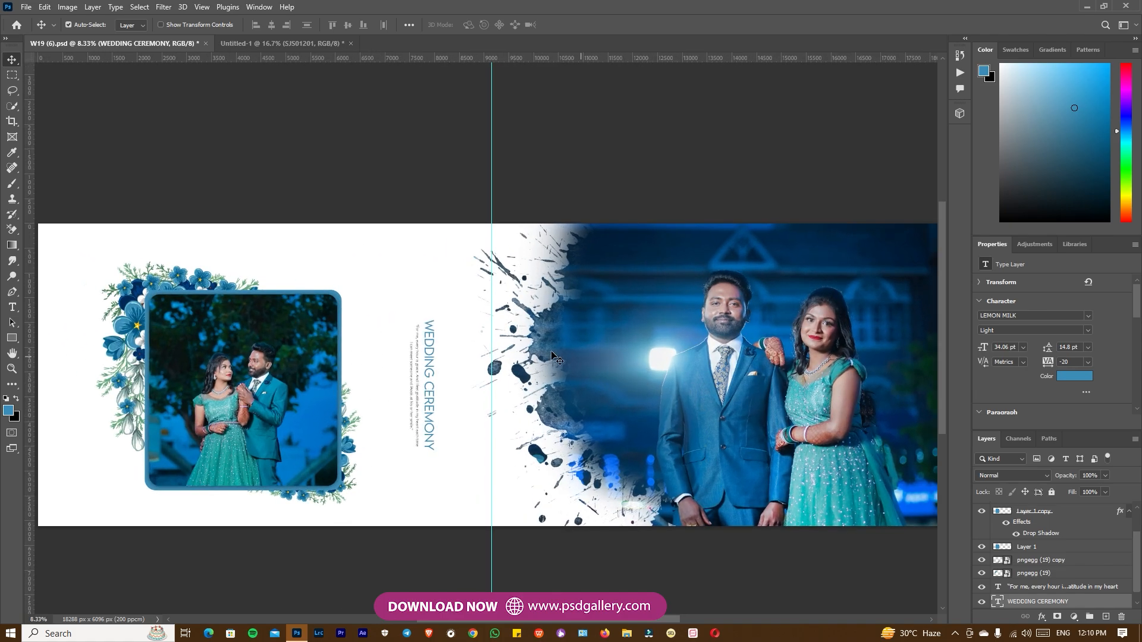
pyautogui.moveTo(612, 622); pyautogui.dragTo(620, 624)
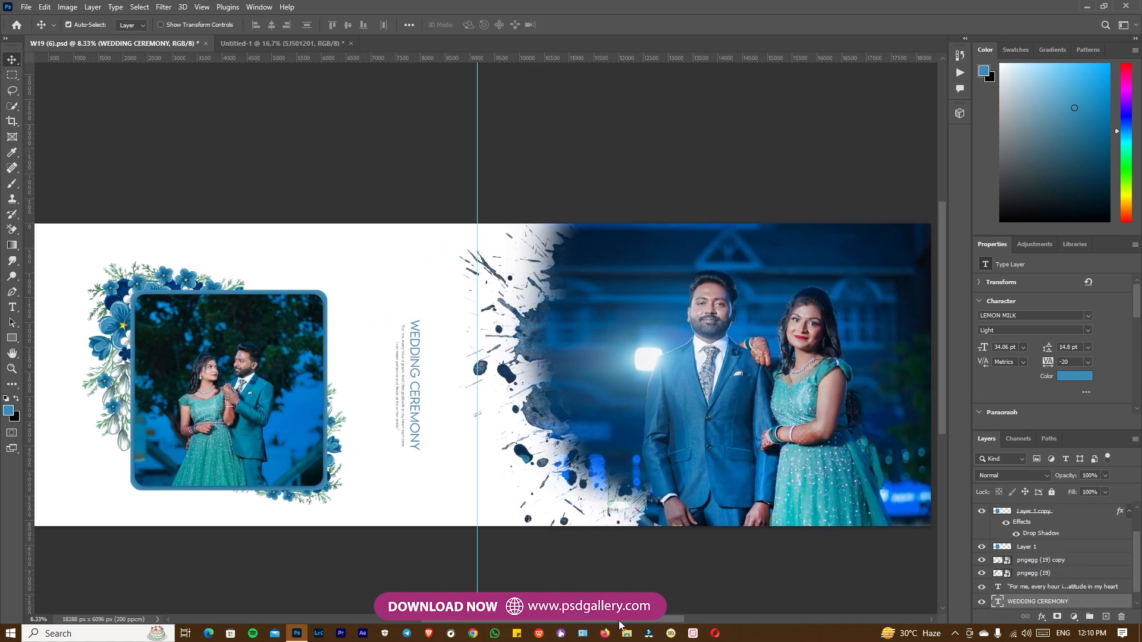